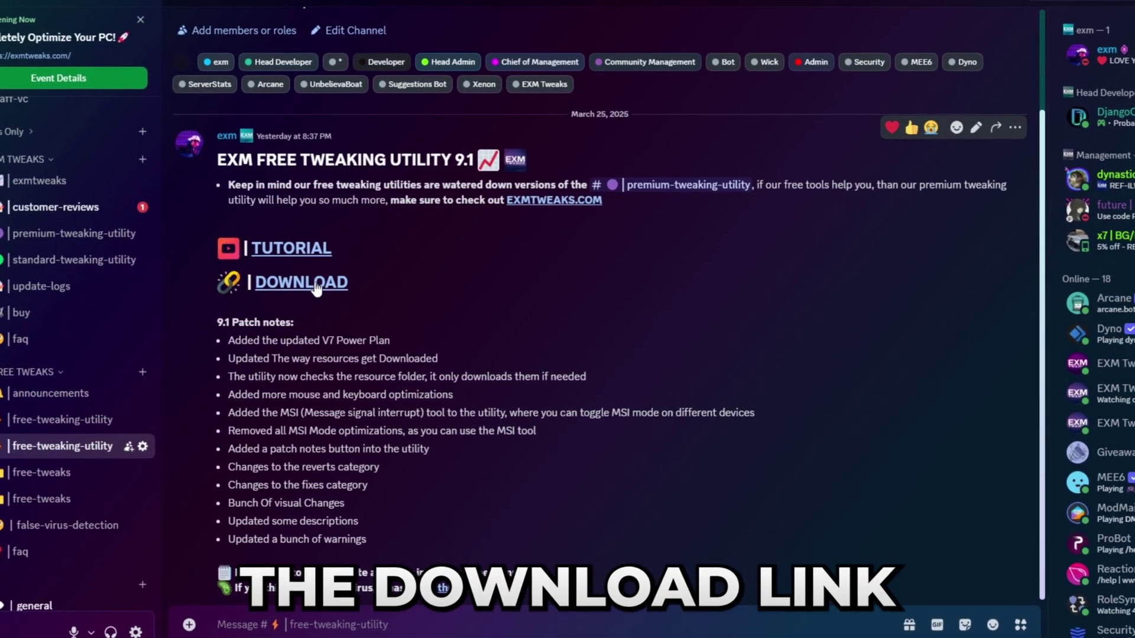
Follow the DOWNLOAD link in the EXM Free Tweaking Utility 9.1 post in #free-tweaking-utility.
left_click(315, 283)
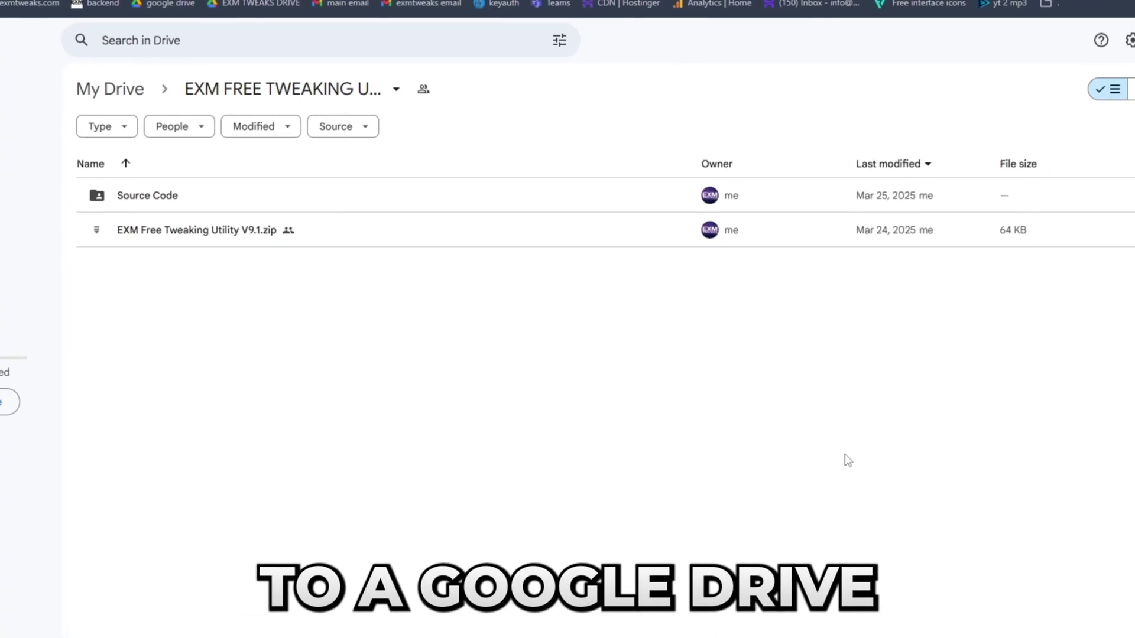
Download and extract EXM Free Tweaking Utility V9.1.zip, then run its .cmd script as administrator.
right_click(145, 241)
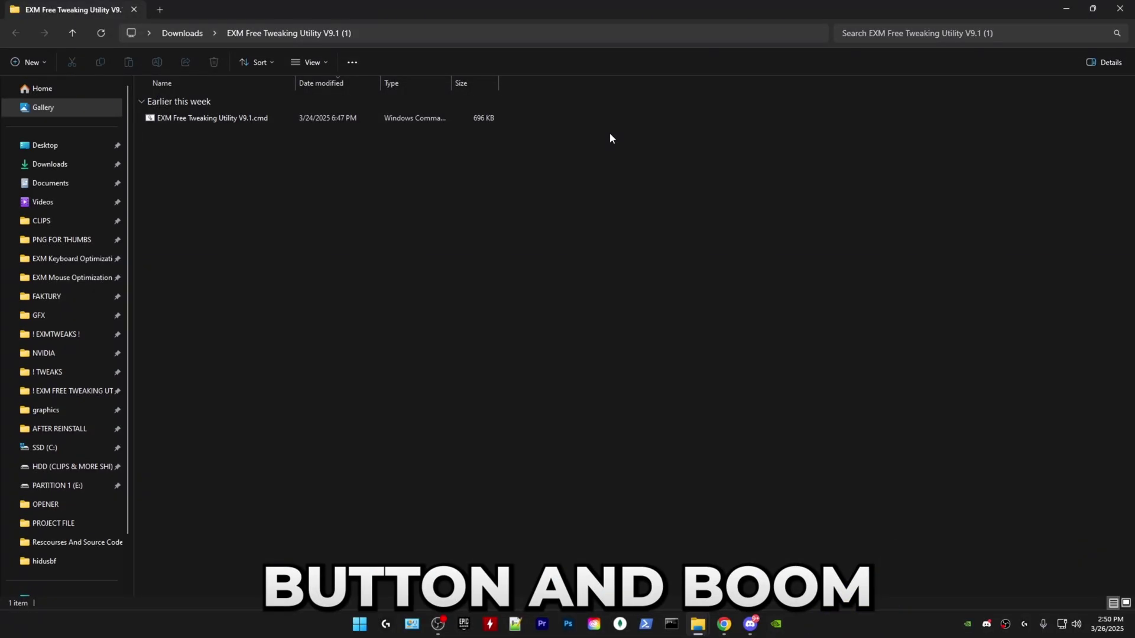
right_click(236, 118)
left_click(476, 240)
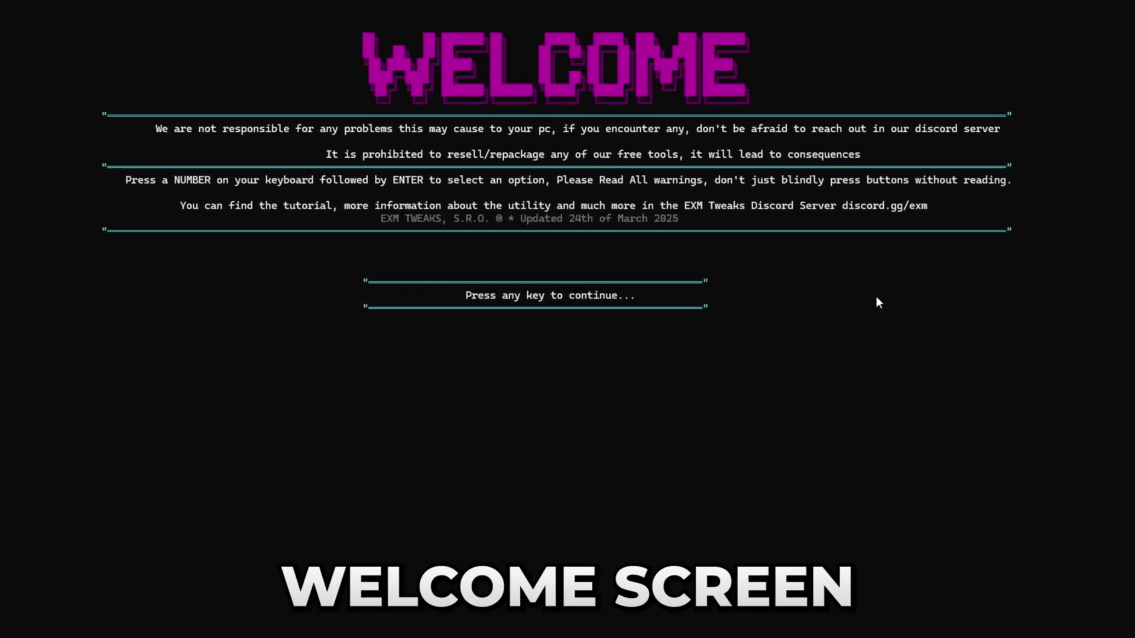
Get past the welcome screen, acknowledge the restore point, and allow the resource download into C:\exm.
key("Return")
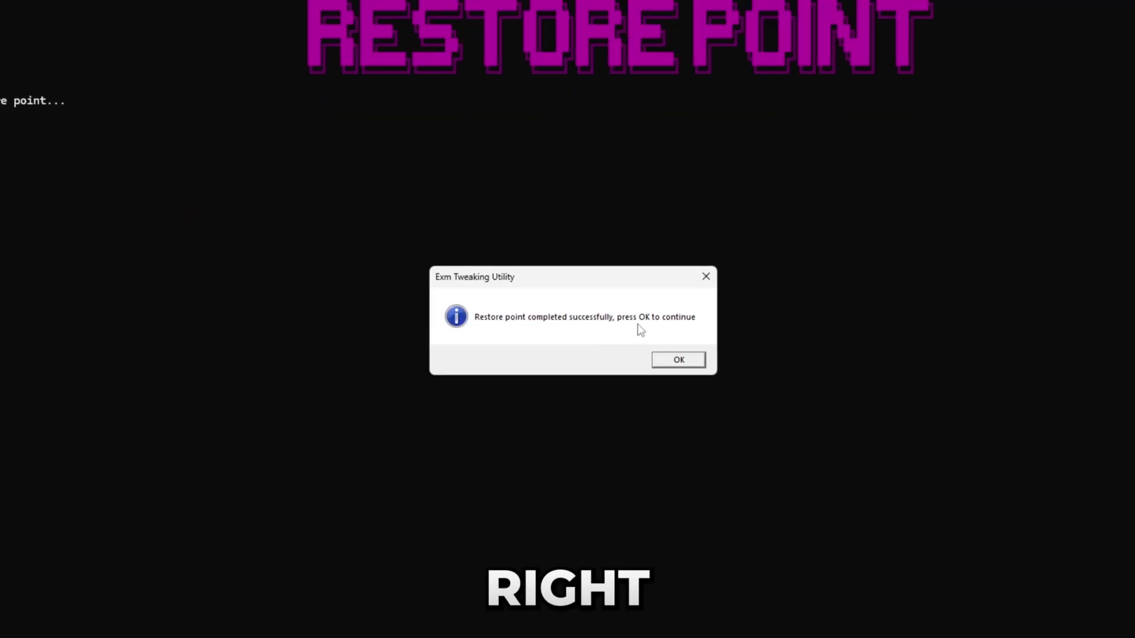
left_click(693, 371)
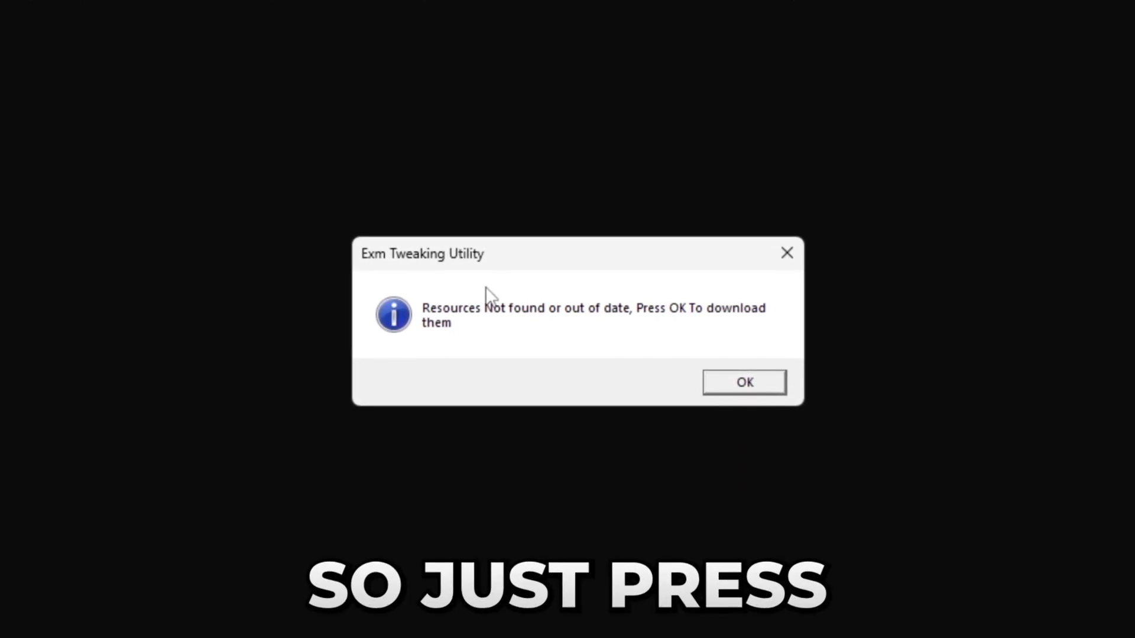
left_click(757, 391)
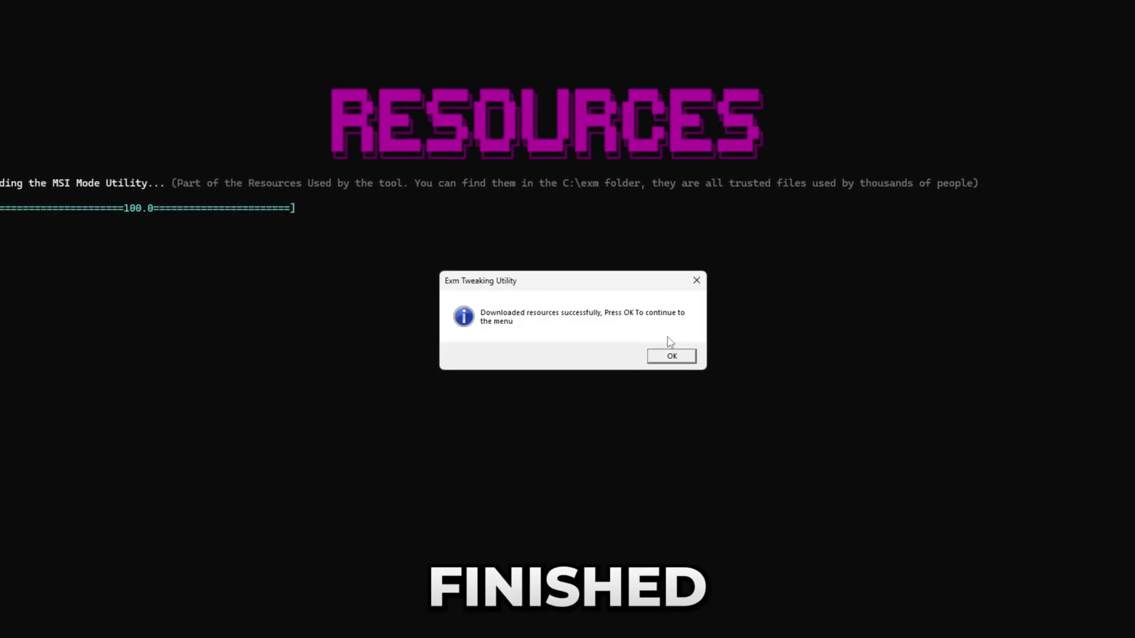
left_click(675, 355)
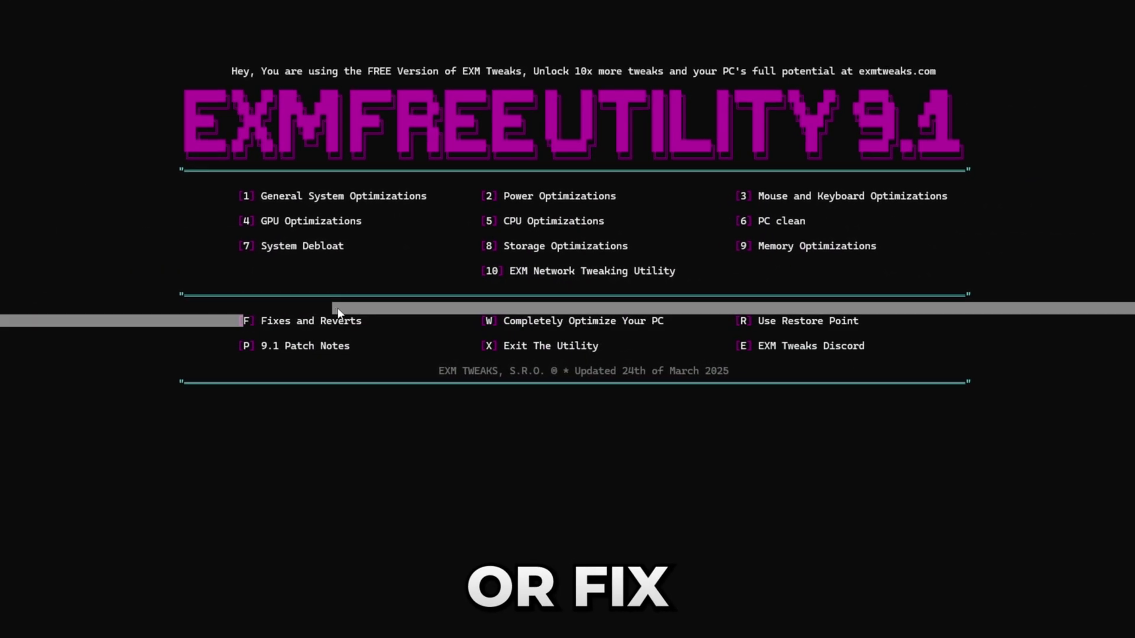
key("f")
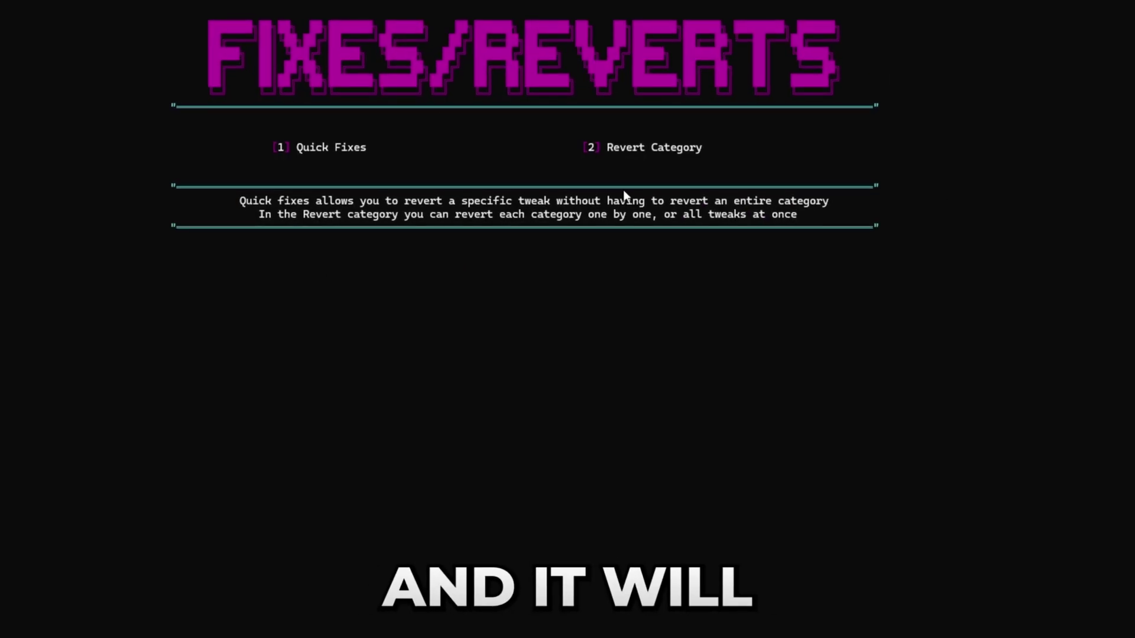
key("1")
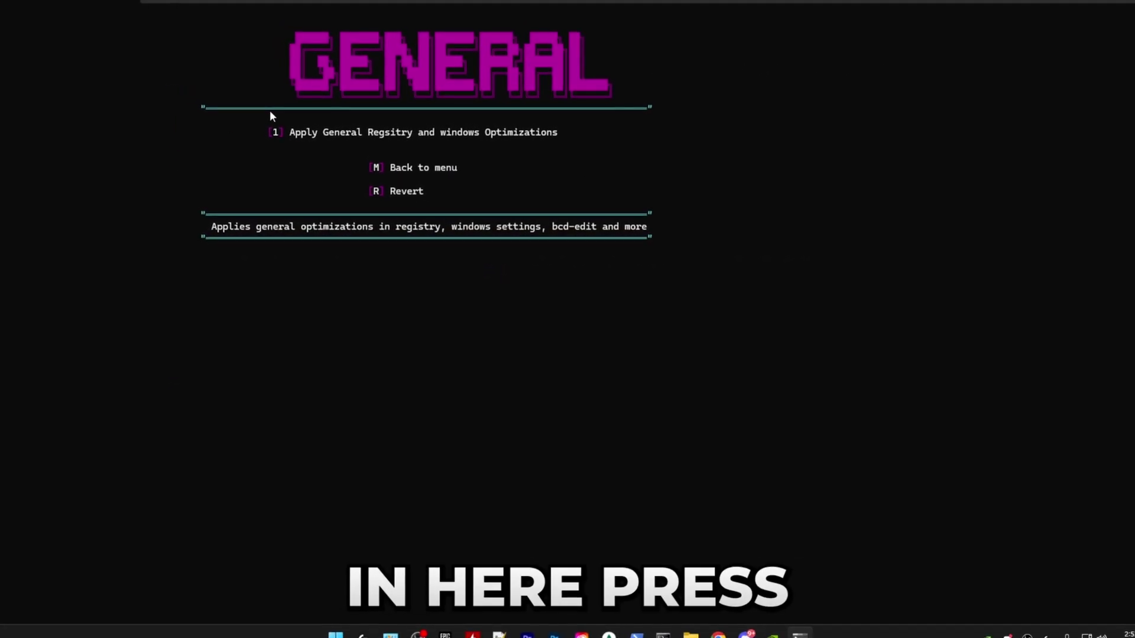
Apply the General optimizations (option 1) with Show thumbnails instead of icons still enabled.
type("1")
key("Return")
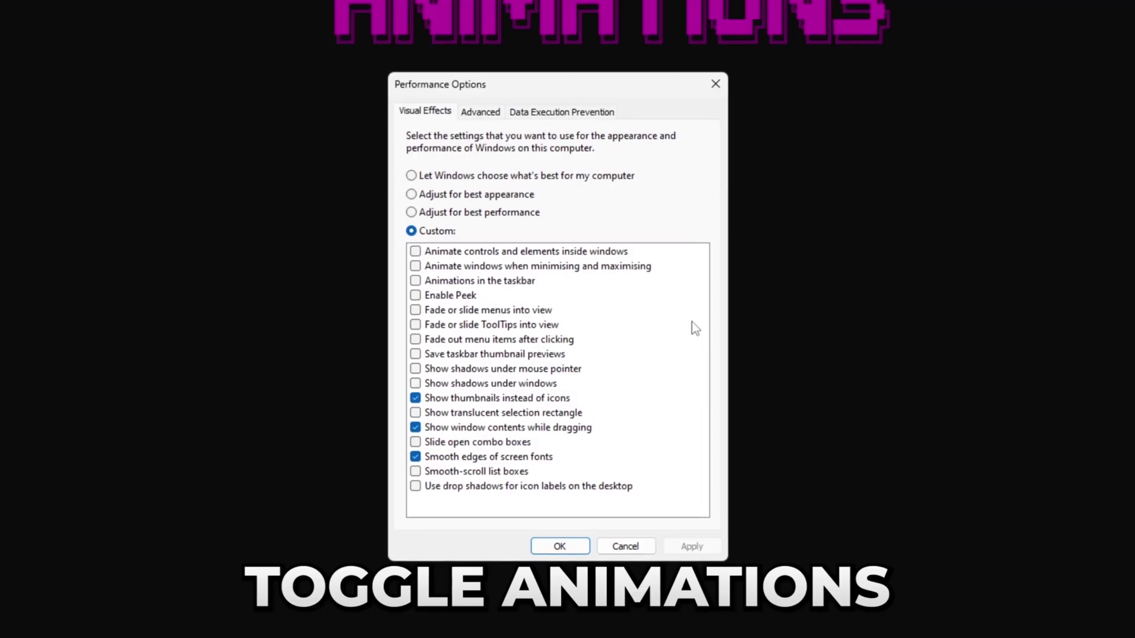
left_click(423, 401)
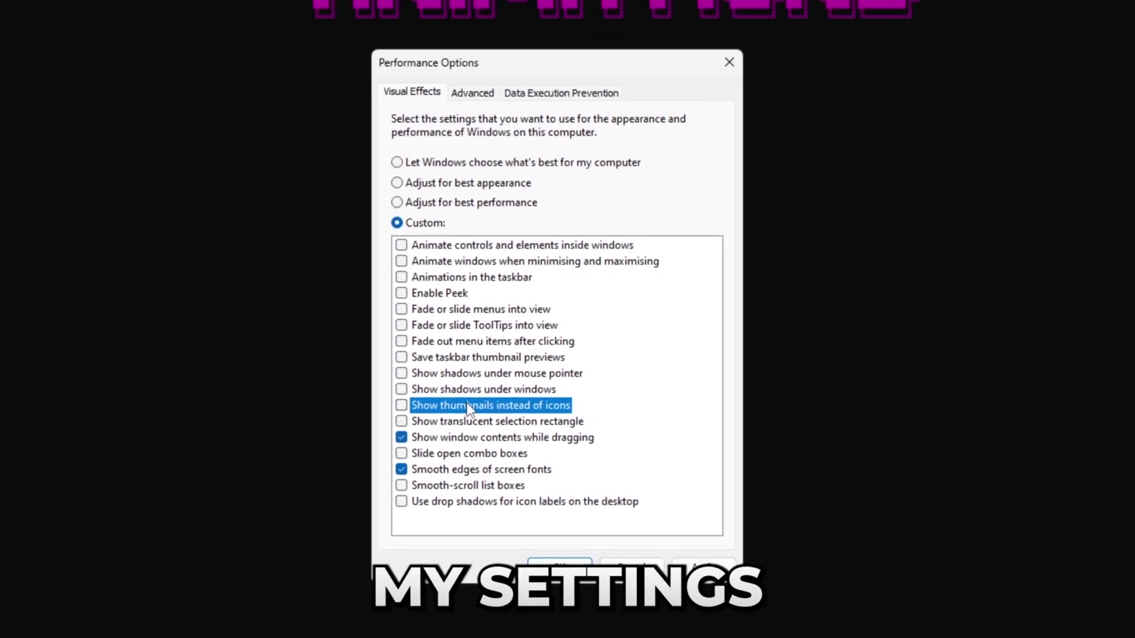
left_click(412, 412)
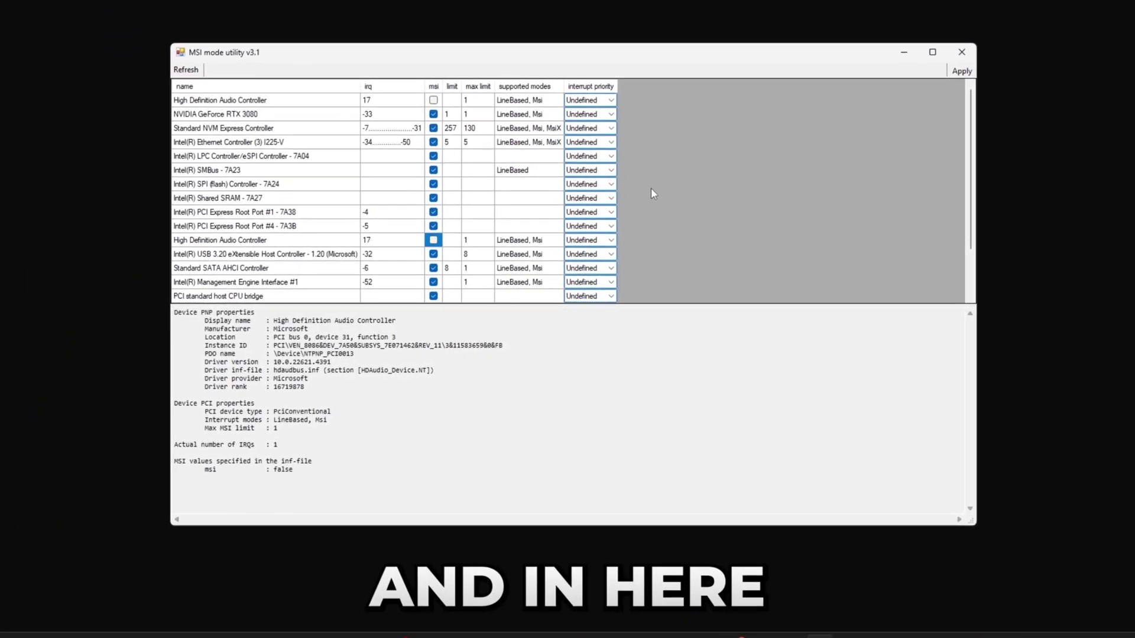
Look through the MSI mode utility device list without changing anything, then close the window.
scroll(385, 118, "down", 2)
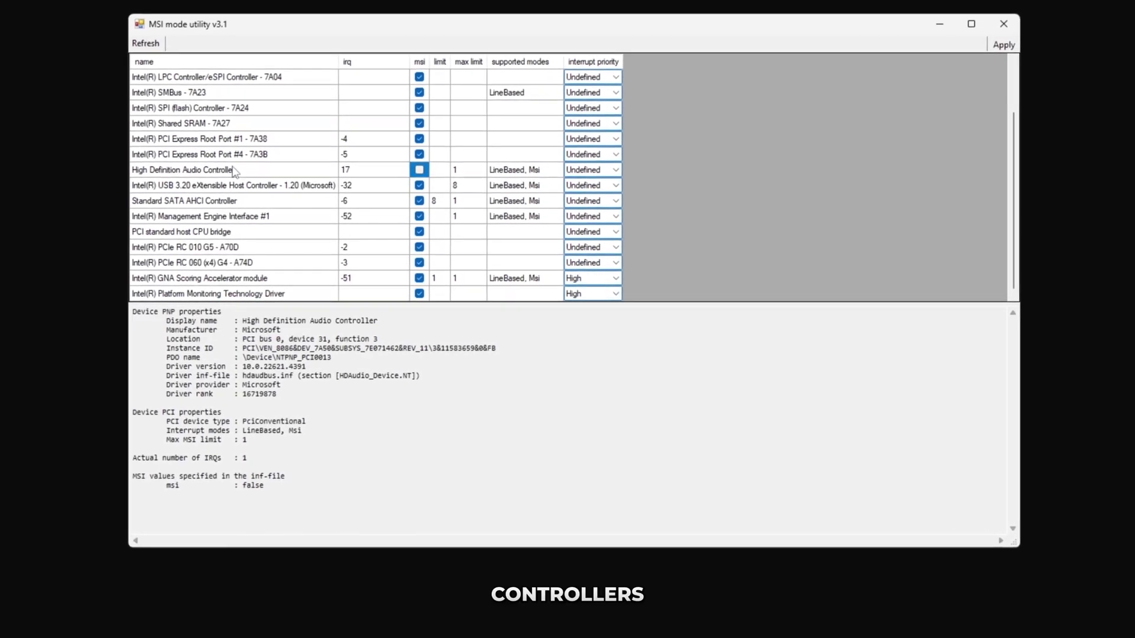
scroll(274, 164, "up", 2)
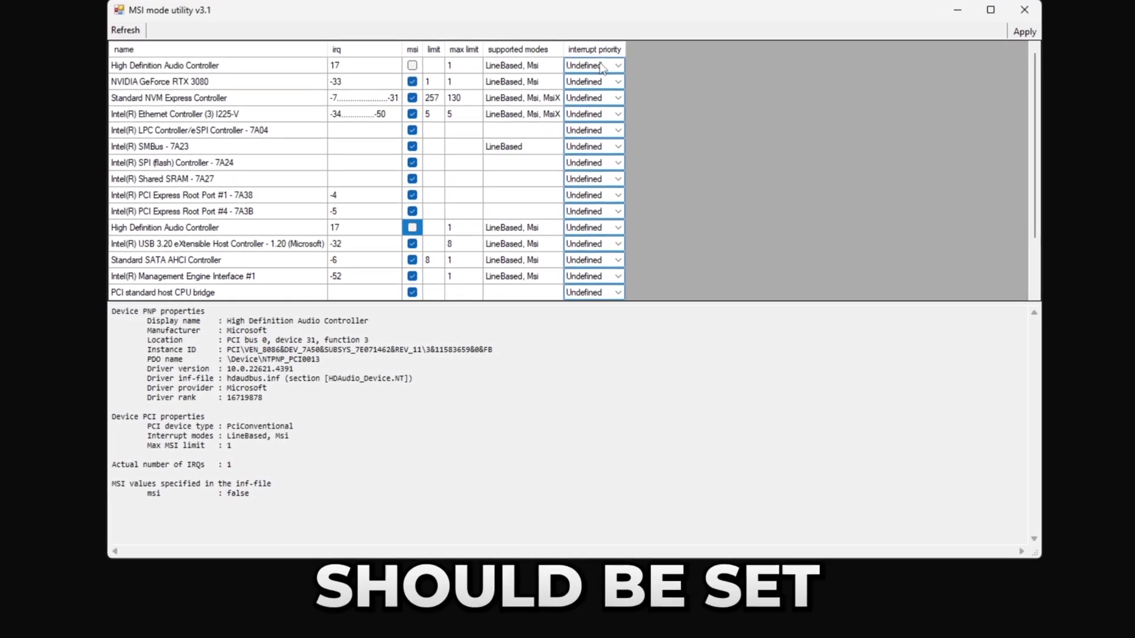
scroll(594, 93, "down", 1)
scroll(594, 93, "down", 1)
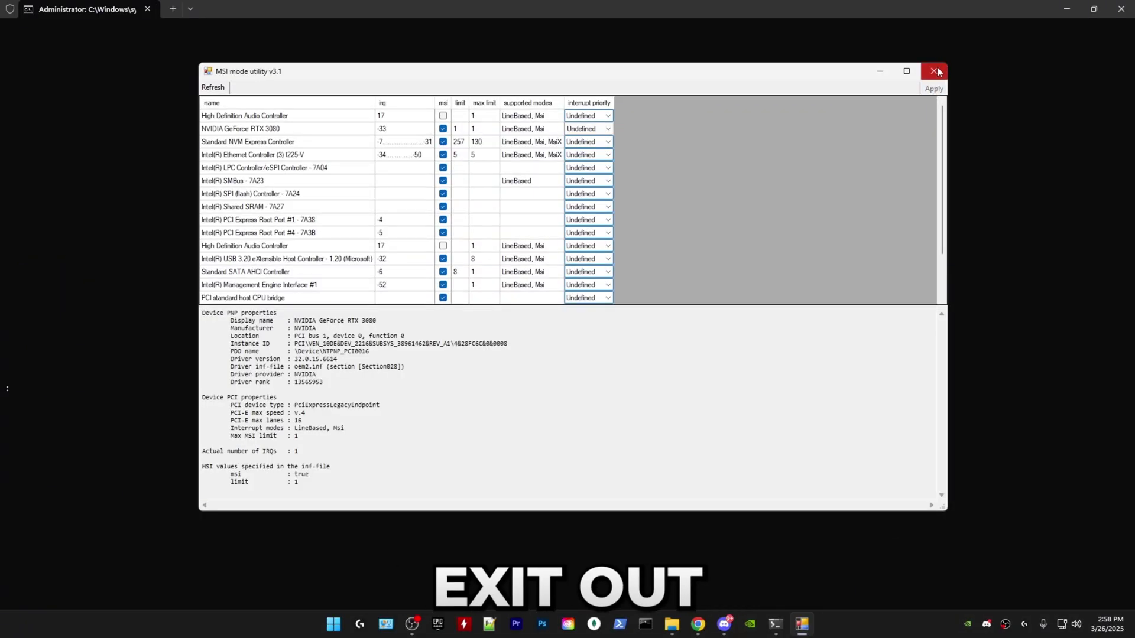
left_click(934, 71)
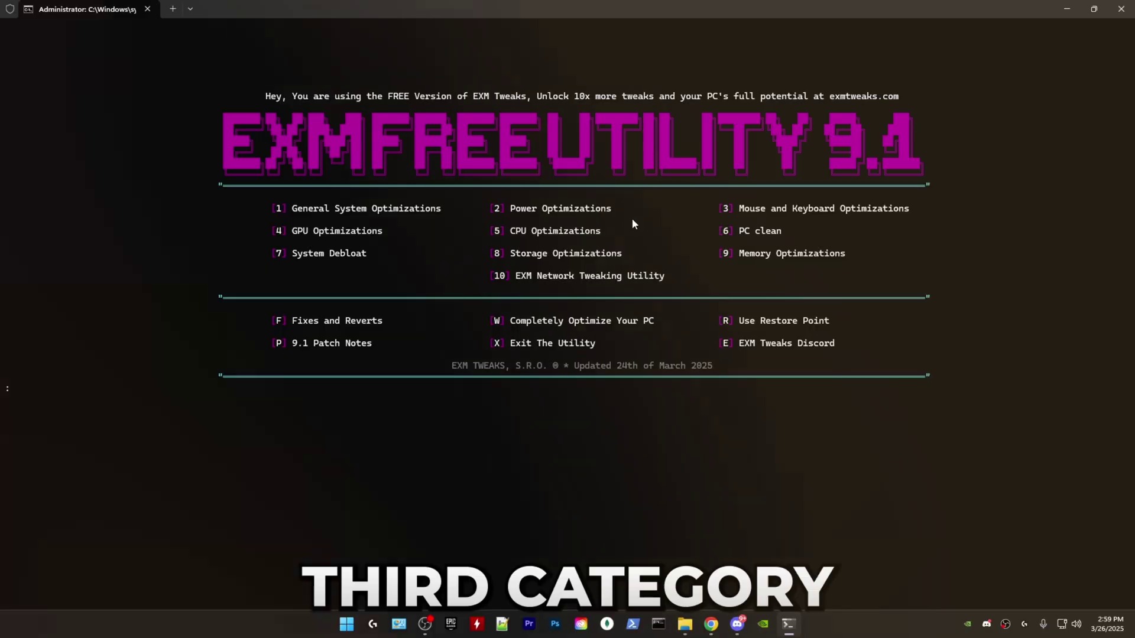
Run the Power category (option 2), accepting the overheating warning, to import EXM Free Power Plan V7.
type("2")
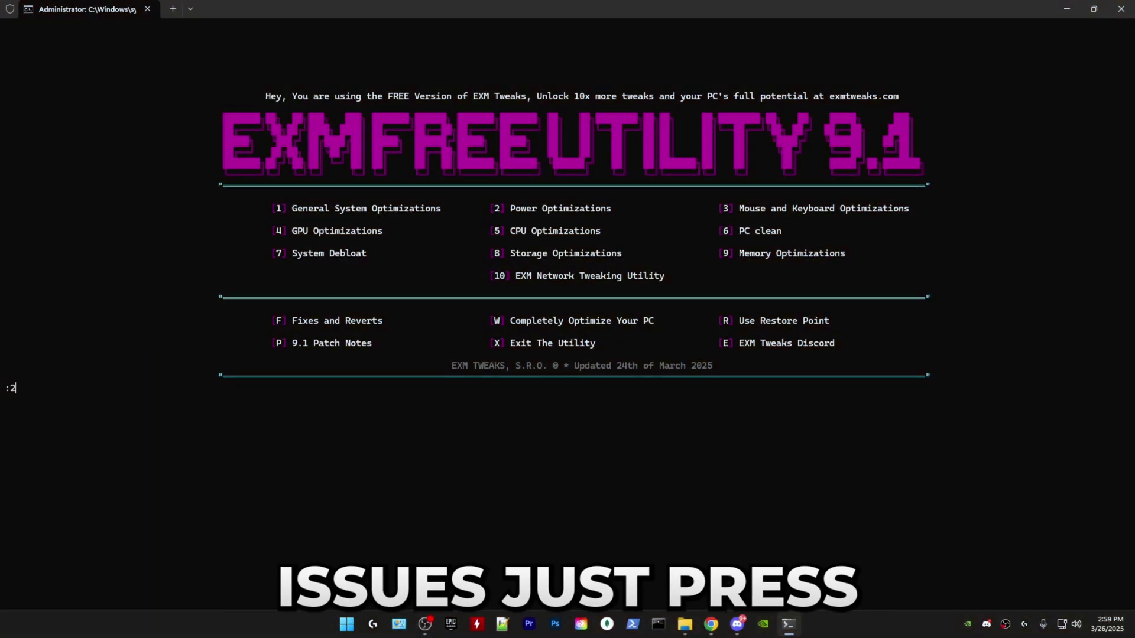
key("Return")
left_click(645, 353)
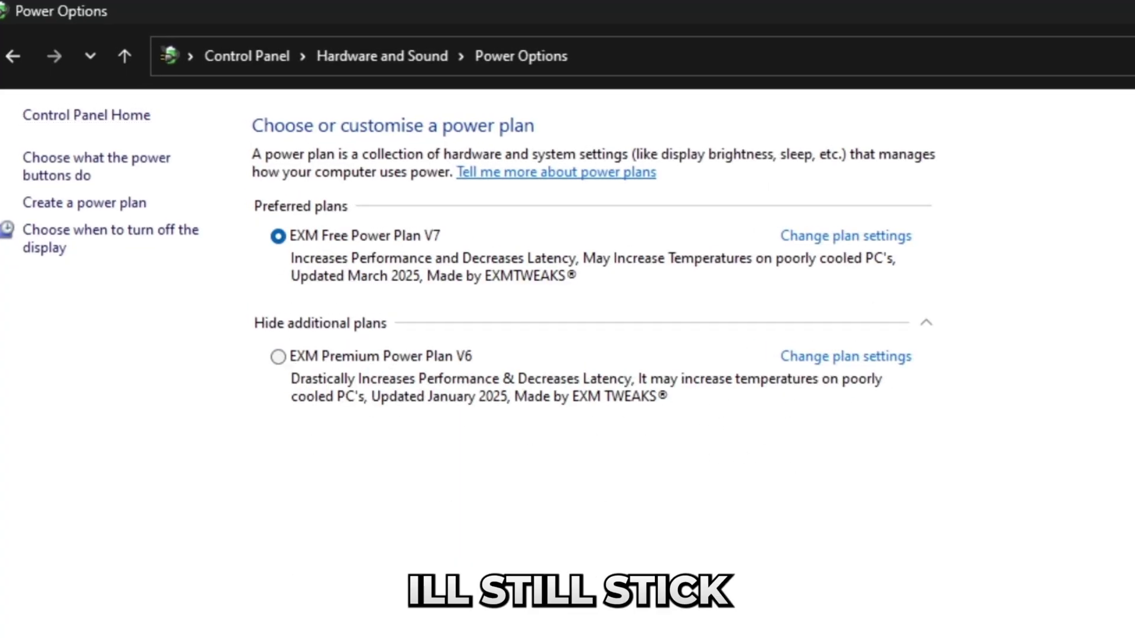
Make EXM Premium Power Plan V6 active, then leave V7's plan settings unchanged.
left_click(277, 356)
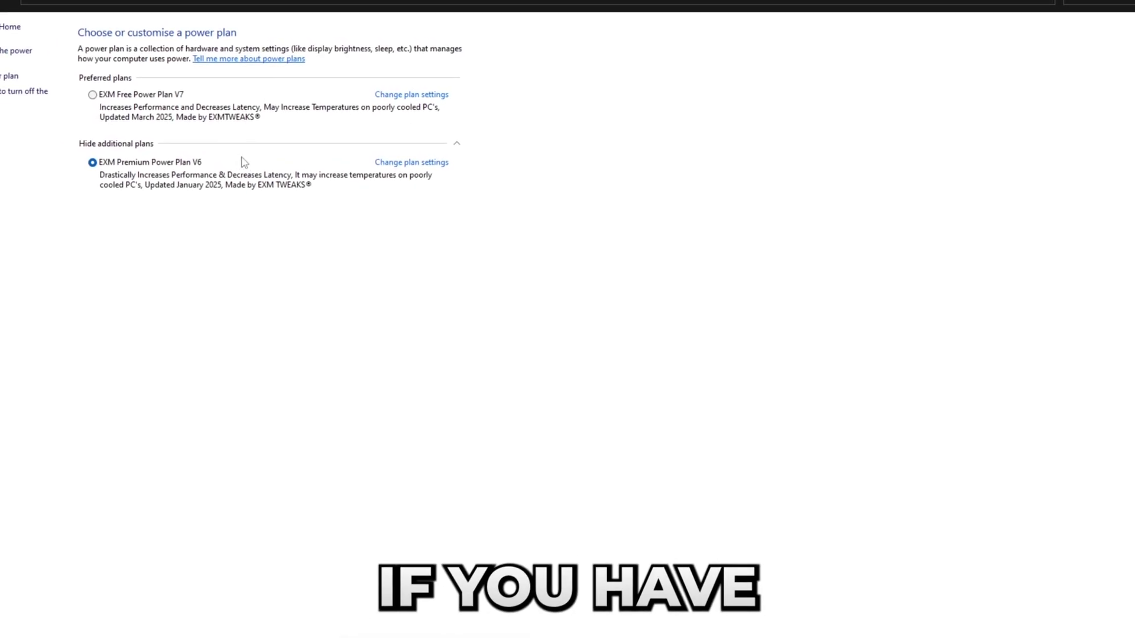
left_click(411, 94)
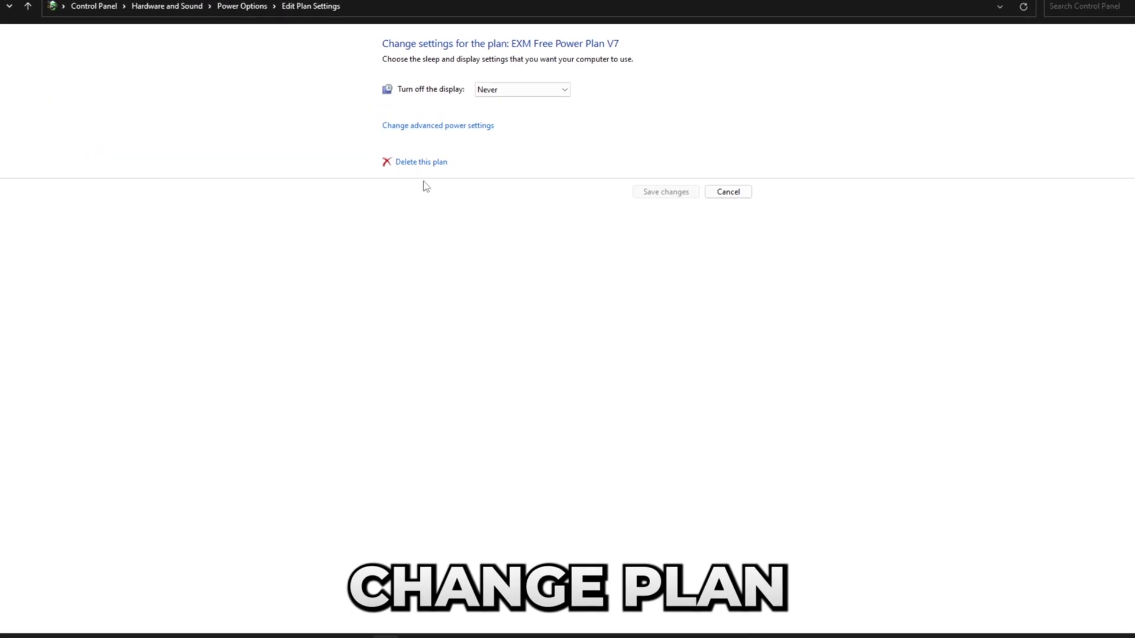
left_click(728, 192)
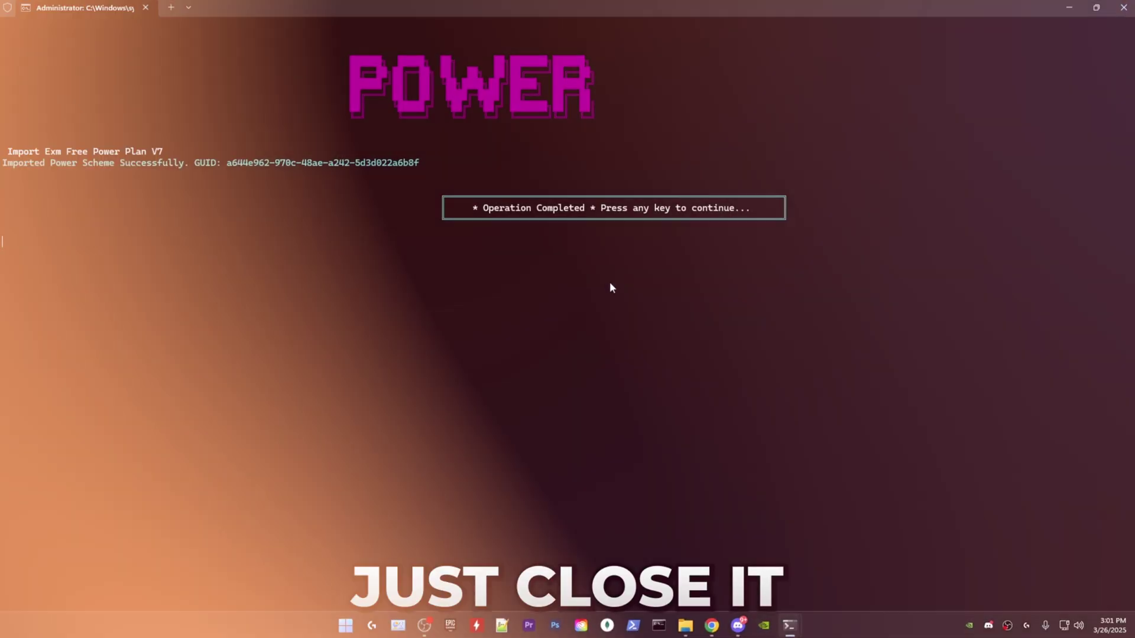
Skip deleting the default power plans, close Task Manager, and pick data queue size 13 (option 1).
key("Return")
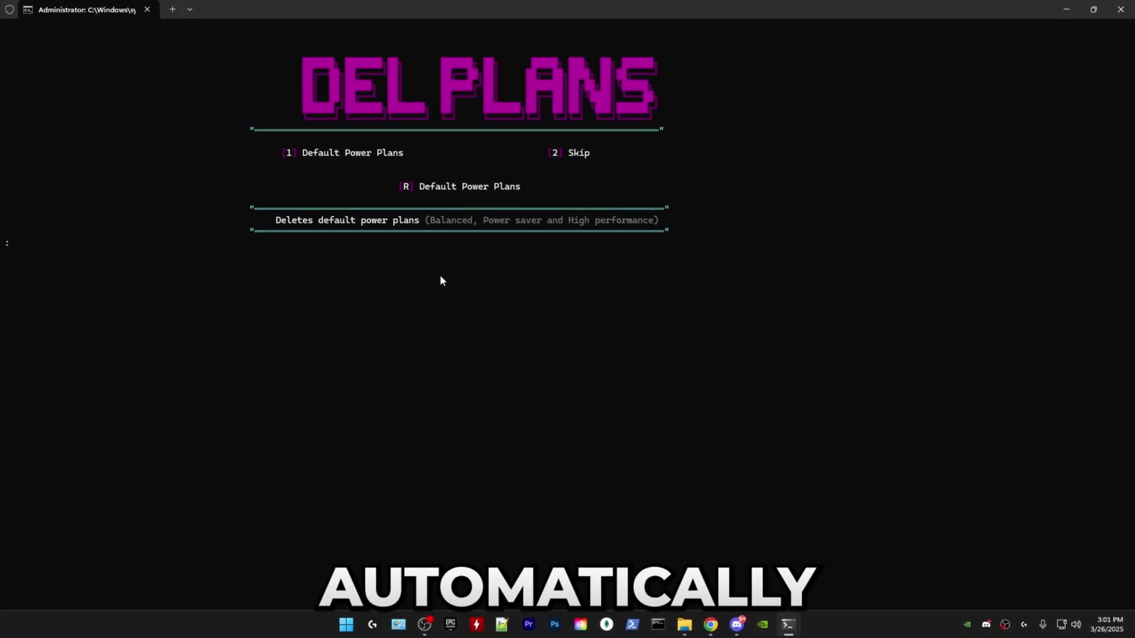
key("2")
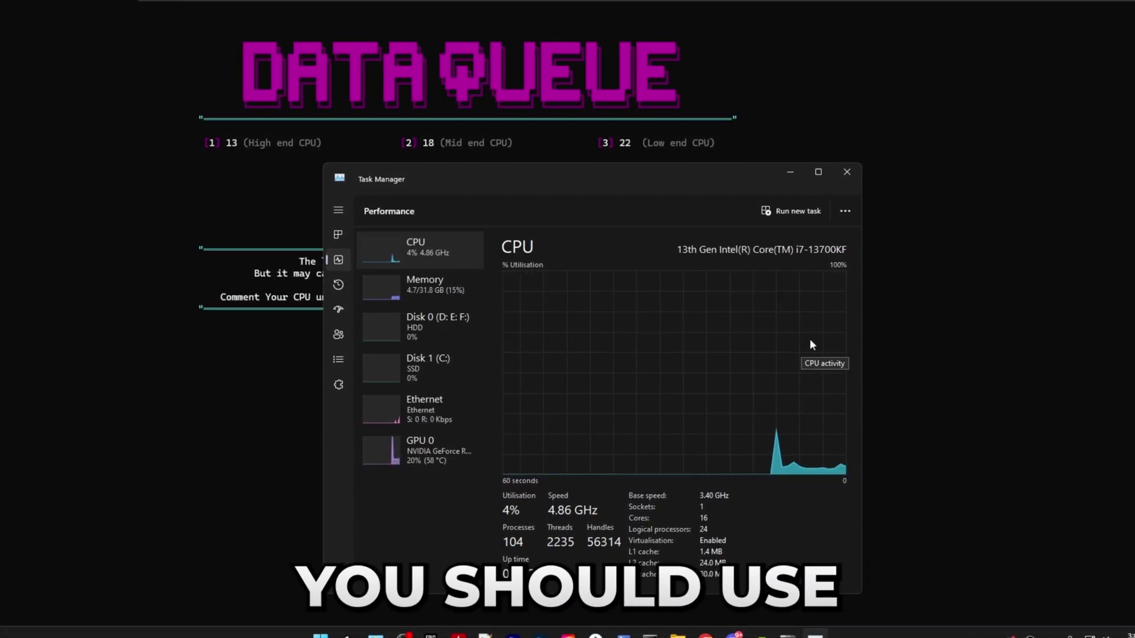
left_click(847, 172)
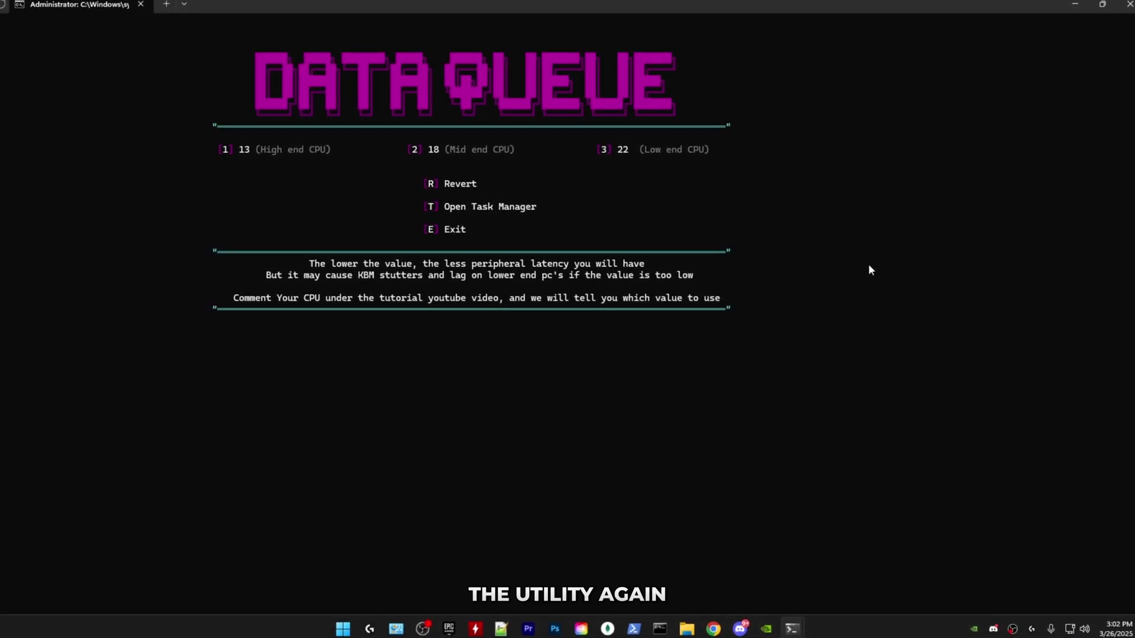
type("1")
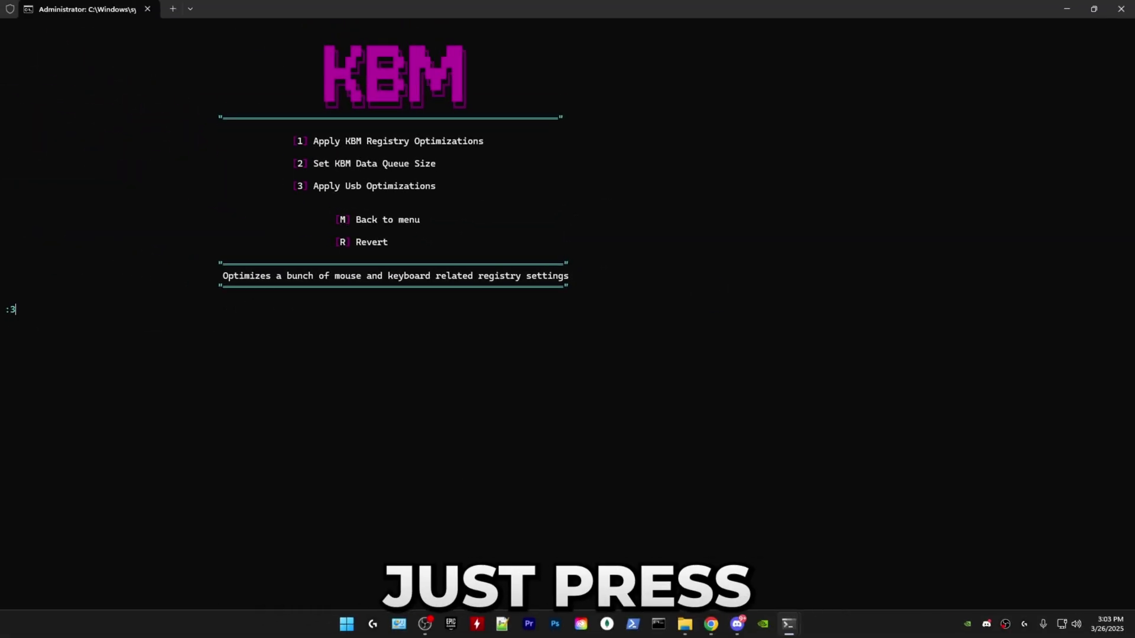
Apply the USB optimizations, acknowledge the NVIDIA profile import, and turn GPU hardware acceleration off.
key("Return")
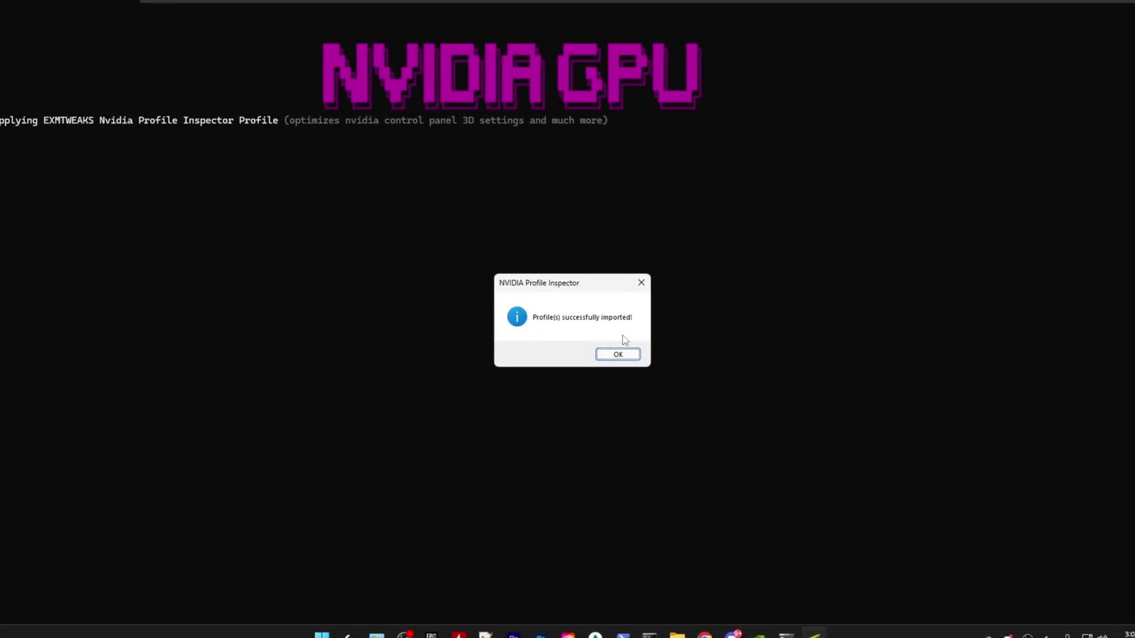
left_click(618, 355)
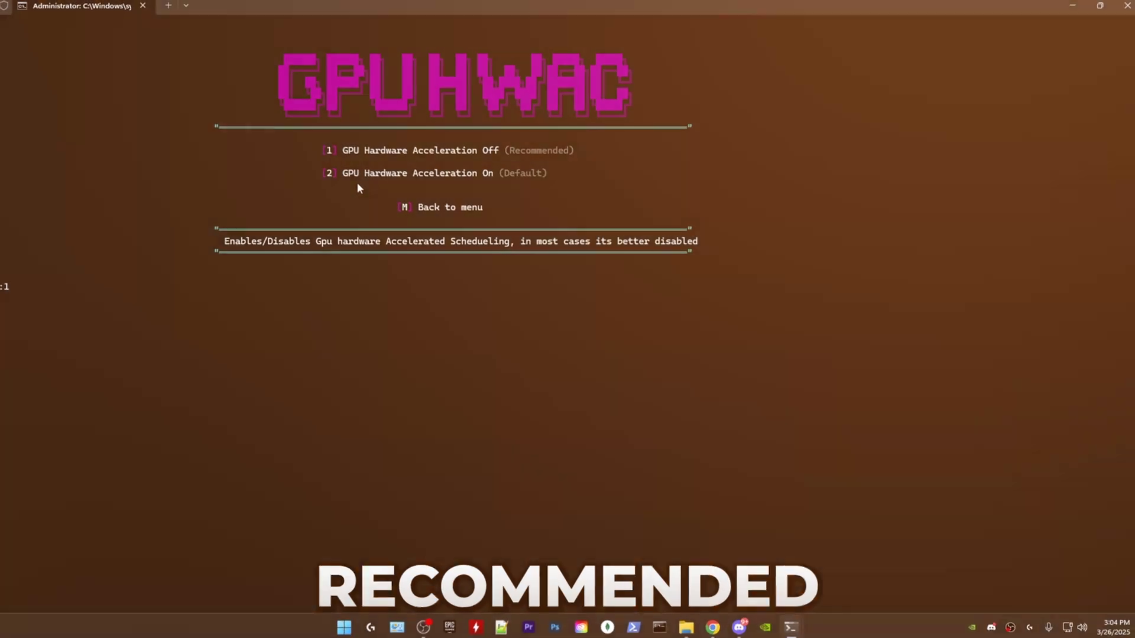
key("1")
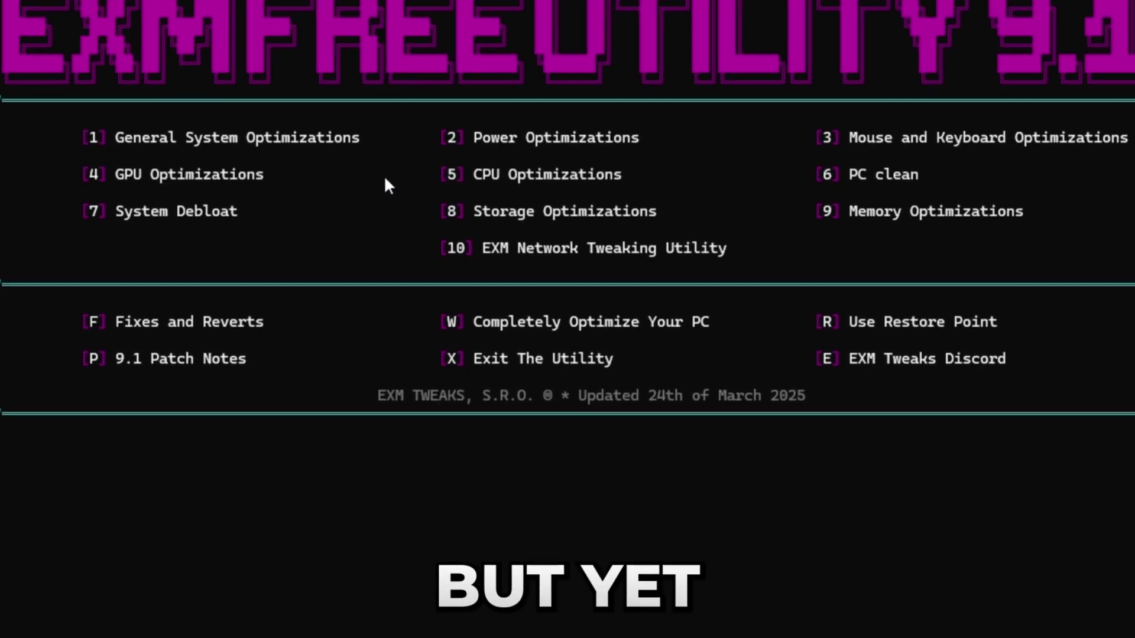
Run the CPU optimizations (option 5) and continue to the PC clean options.
type("5")
key("Return")
key("Return")
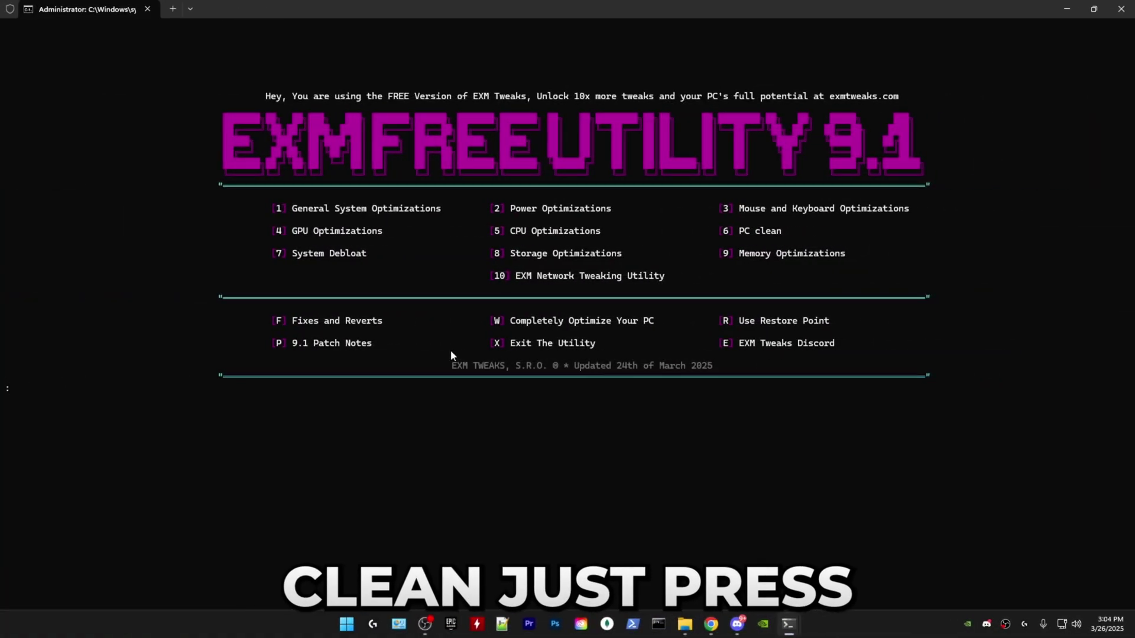
key("Return")
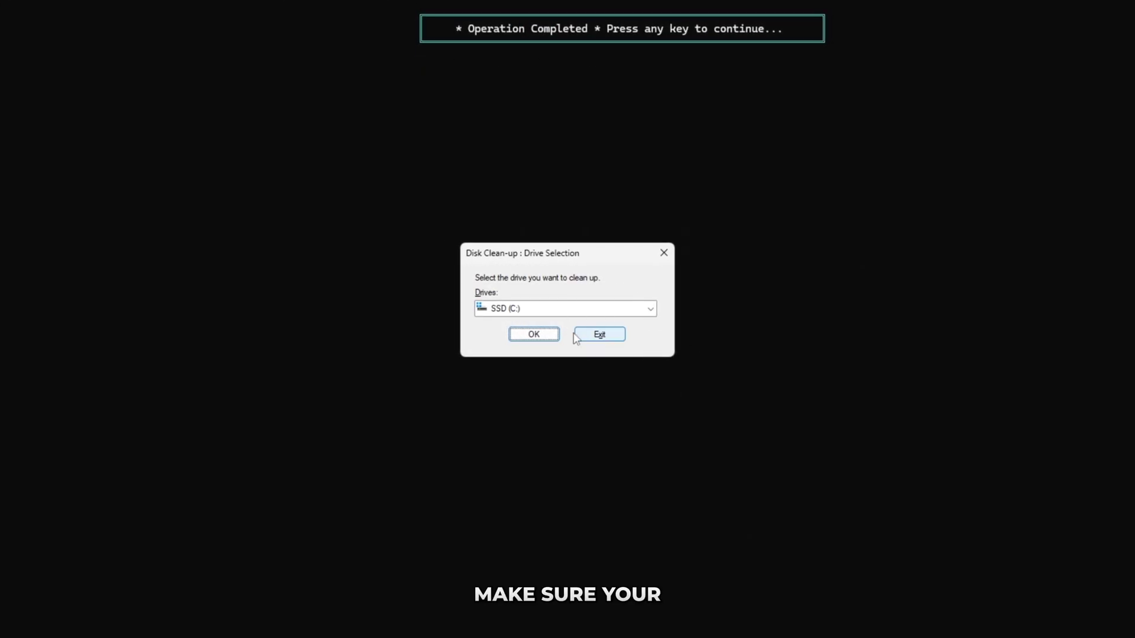
Choose the SSD (C:) drive for Disk Clean-up, centre its window, and view the DirectX Shader Cache description.
left_click(648, 308)
left_click(512, 304)
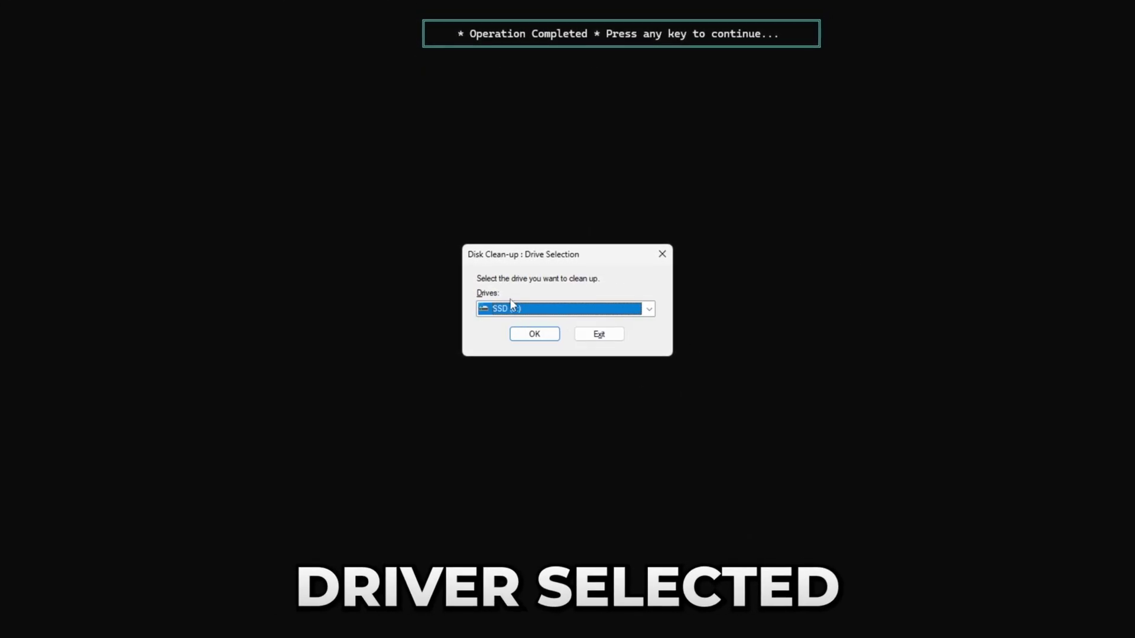
left_click(535, 334)
left_click_drag(220, 109, 601, 121)
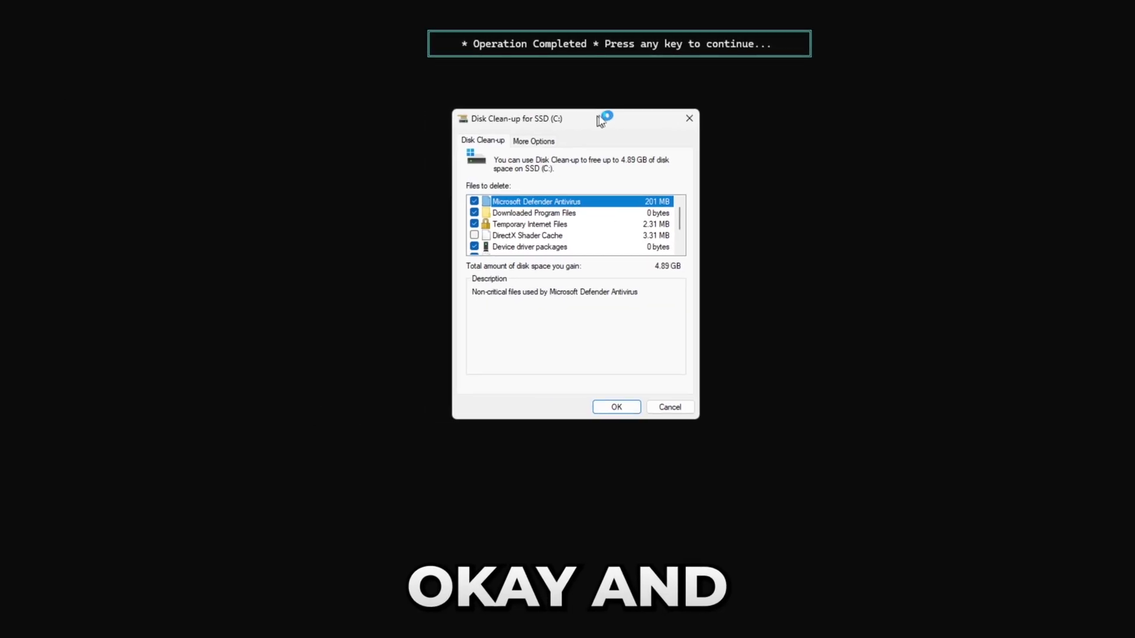
scroll(595, 203, "down", 1)
scroll(591, 207, "up", 1)
left_click(514, 237)
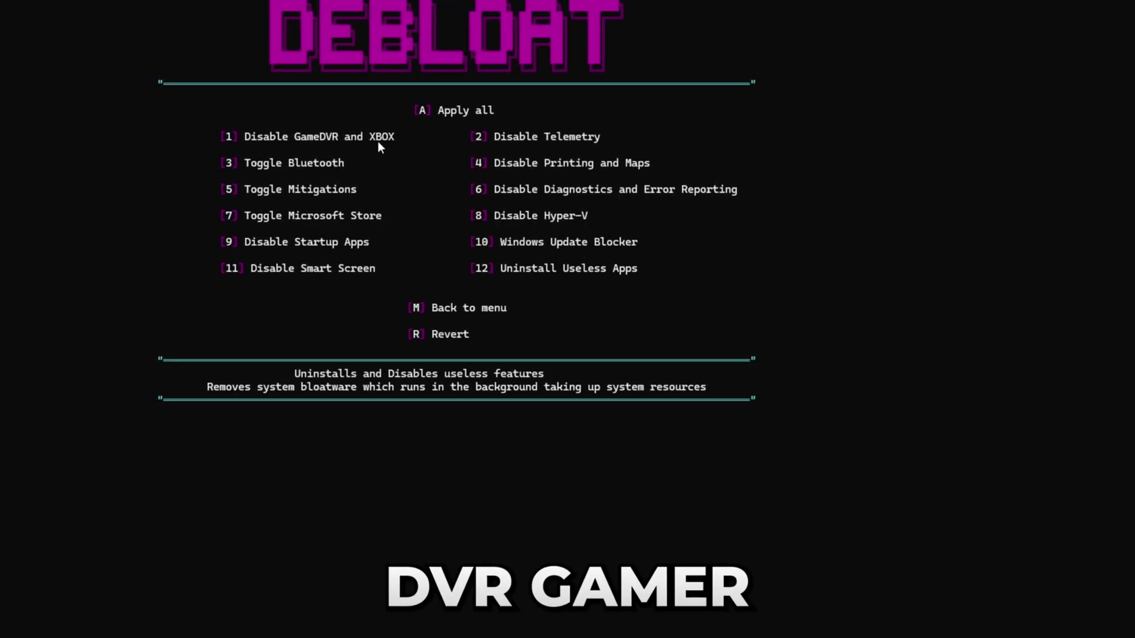
Disable GameDVR and Xbox (option 1), then telemetry (option 2), dismissing each completion prompt.
type("1")
key("Return")
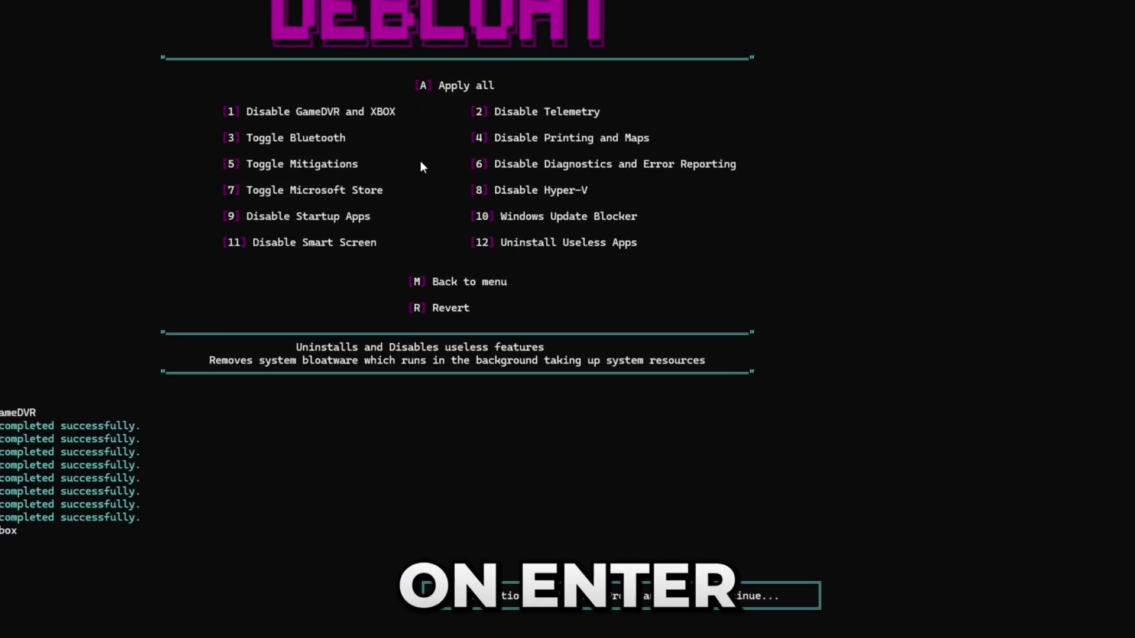
key("Return")
type("2")
key("Return")
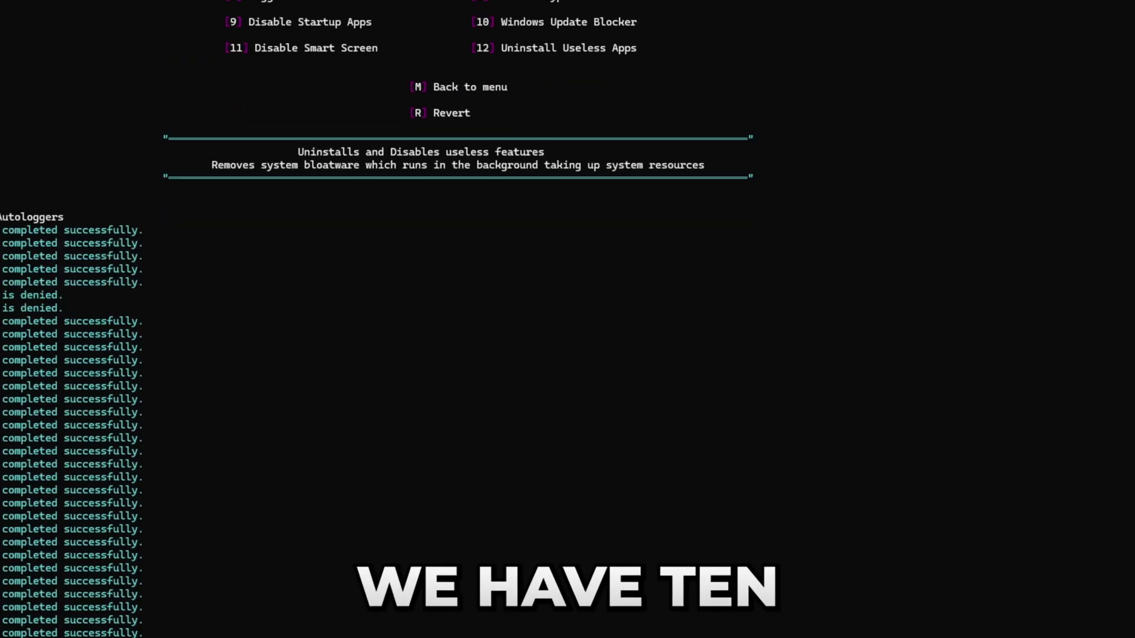
key("Return")
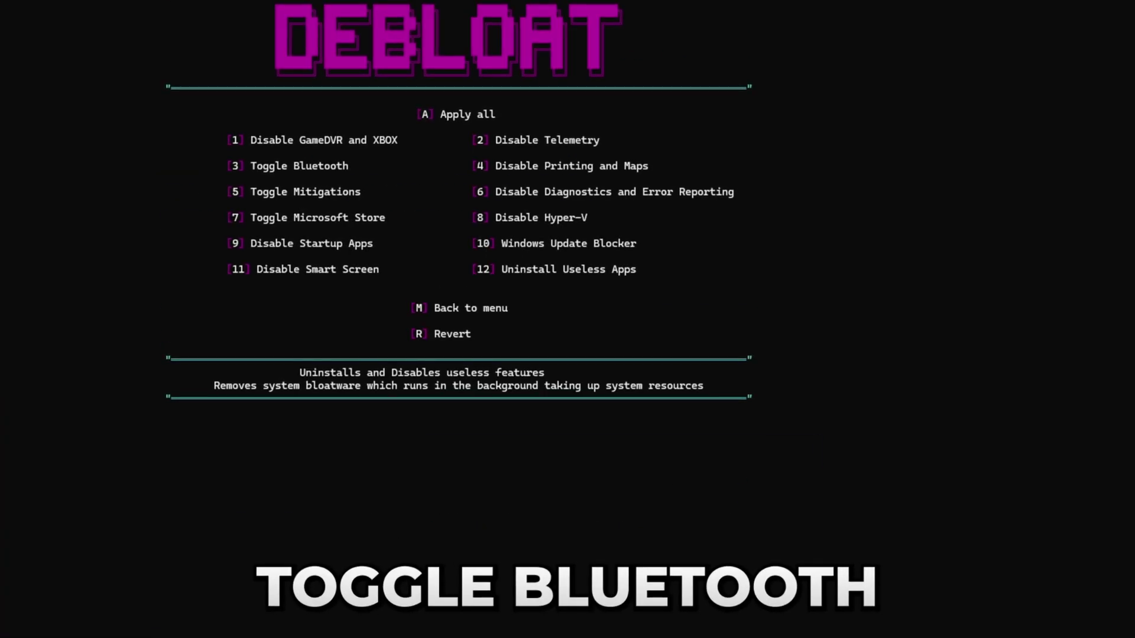
Turn Bluetooth off through option 3, then disable the printing and maps services with option 4.
type("3")
key("Return")
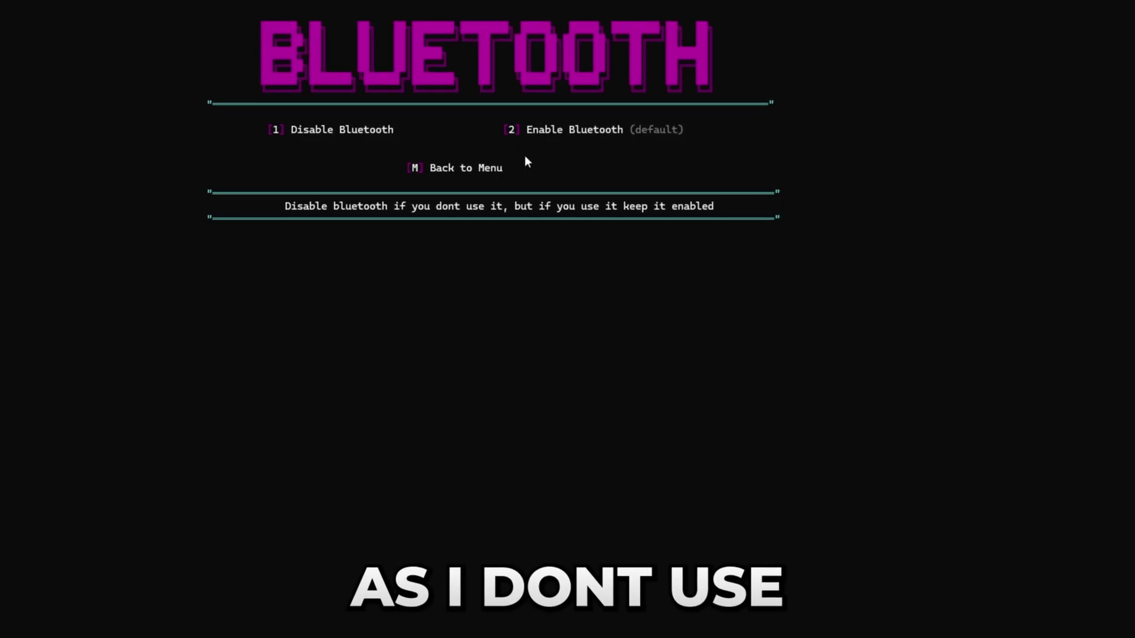
type("1")
key("Return")
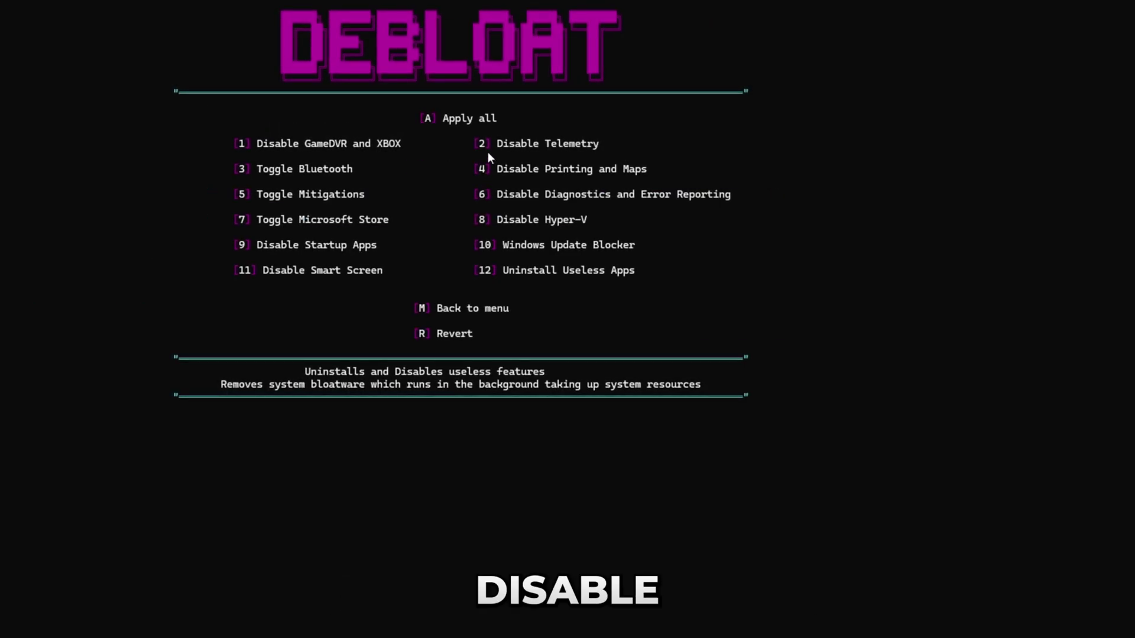
type("4")
key("Return")
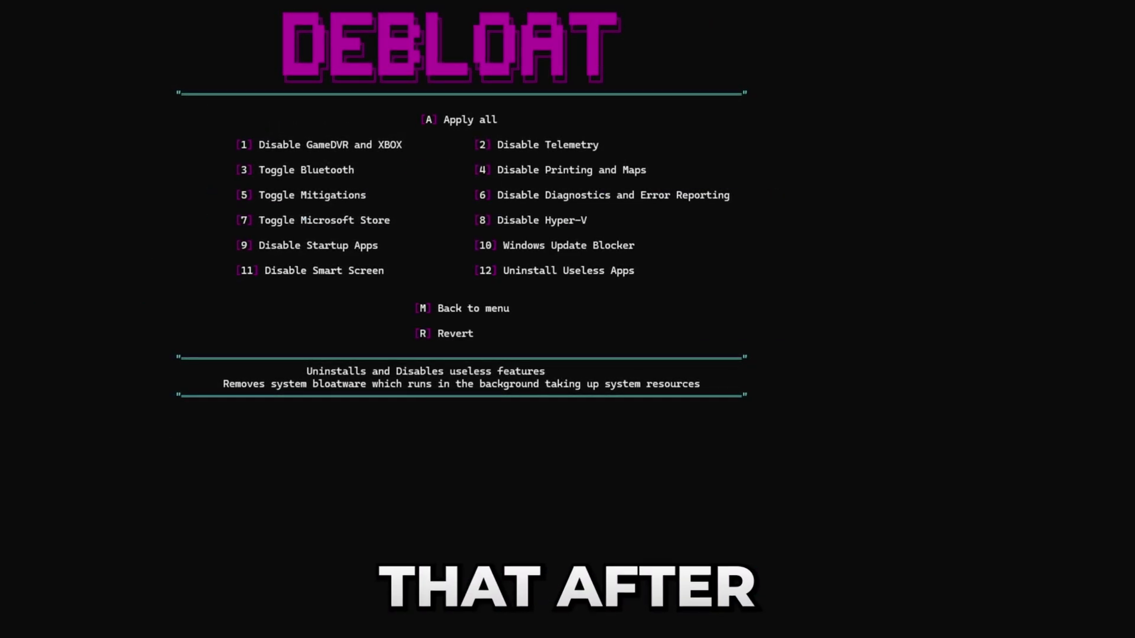
type("5")
key("Return")
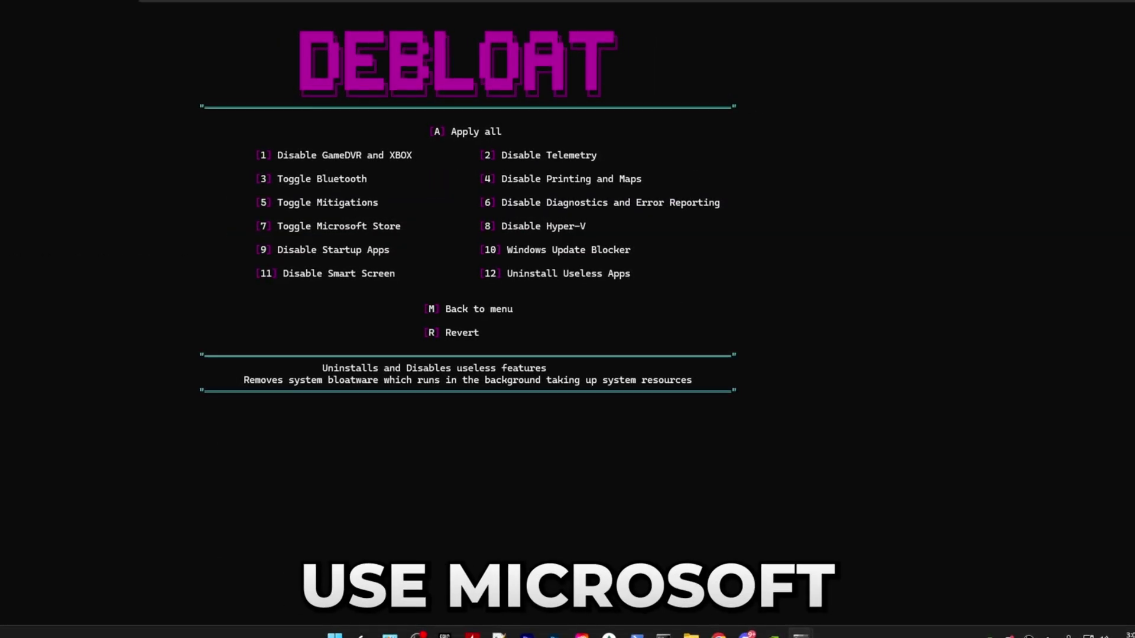
Look over the Toggle Microsoft Store options (7), return to Debloat, and disable Hyper-V (8).
key("7")
key("Return")
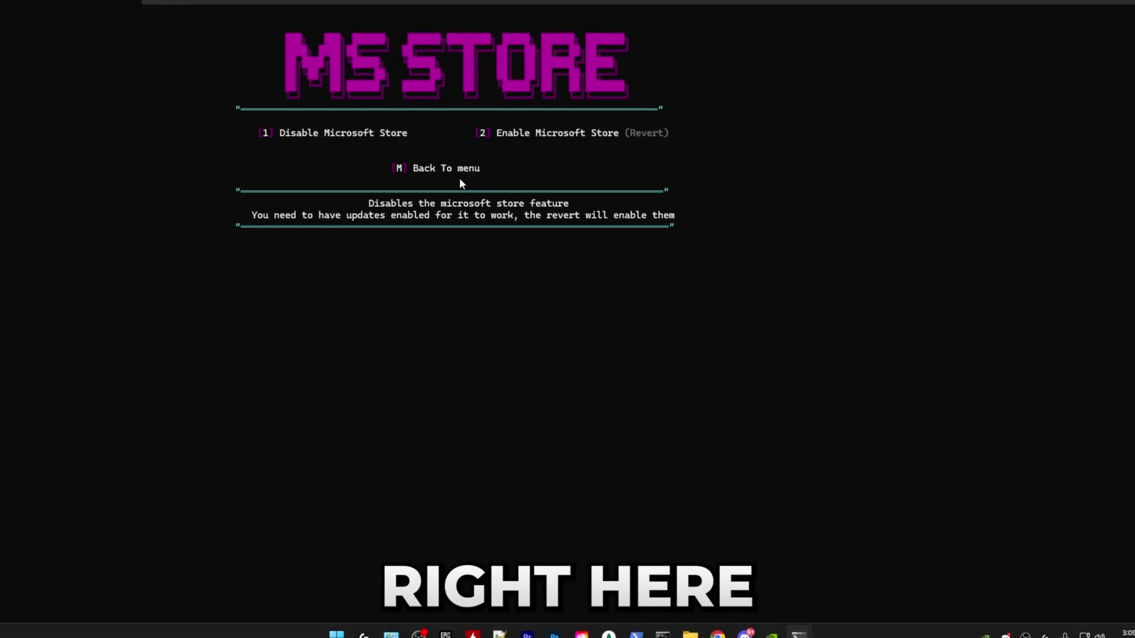
key("m")
key("Return")
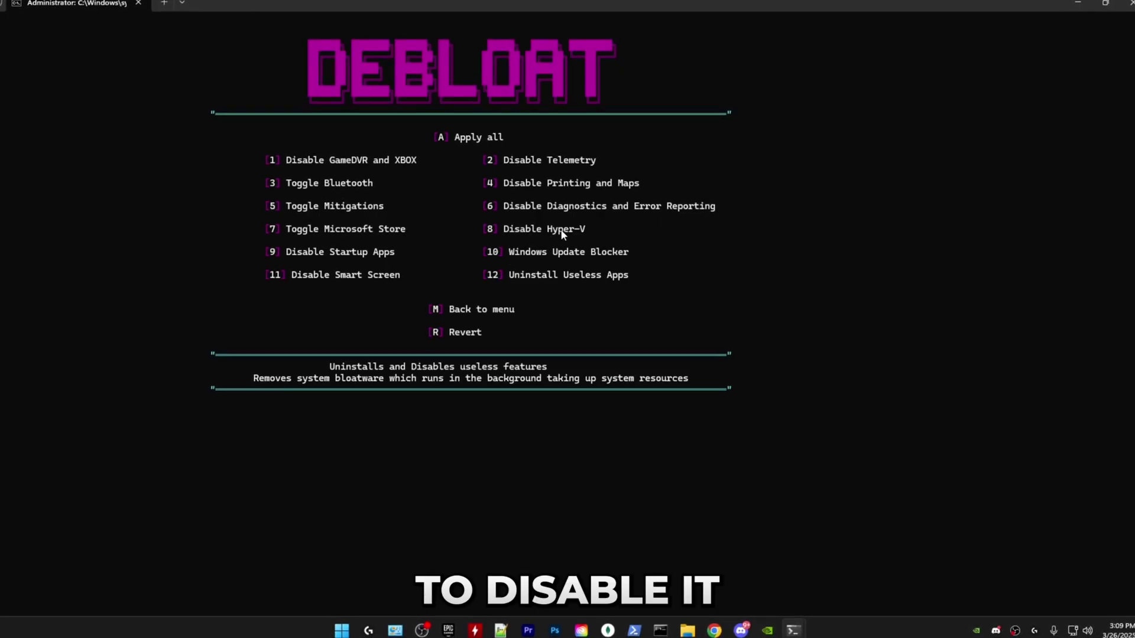
type("8")
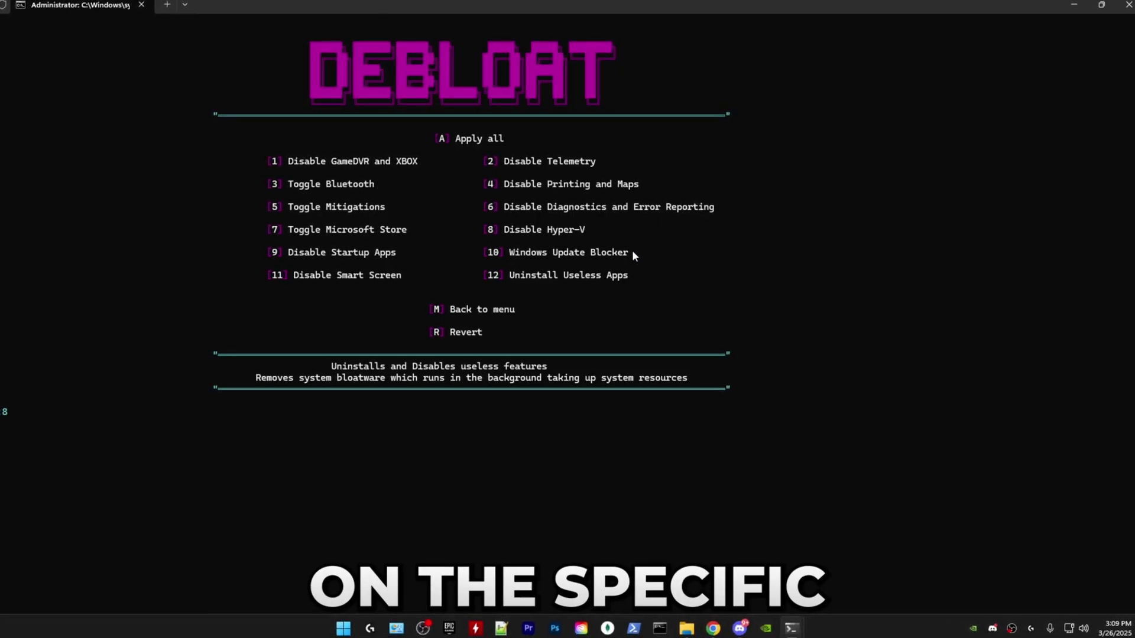
key("Return")
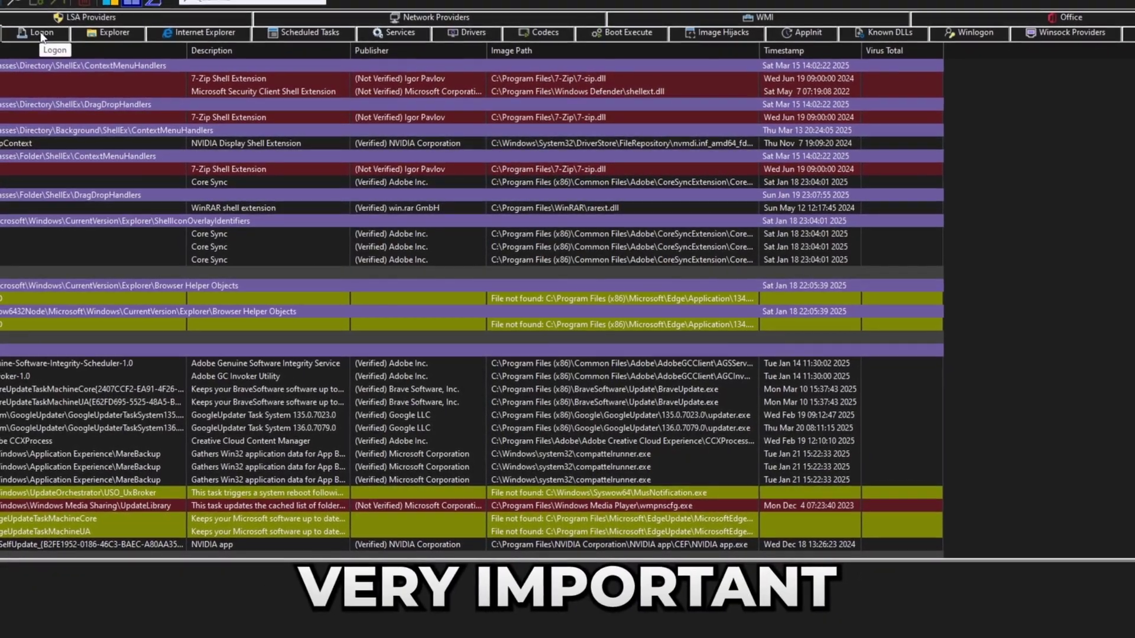
Show Autoruns' Logon startup entries and inspect the first G HUB entry's details.
left_click(41, 37)
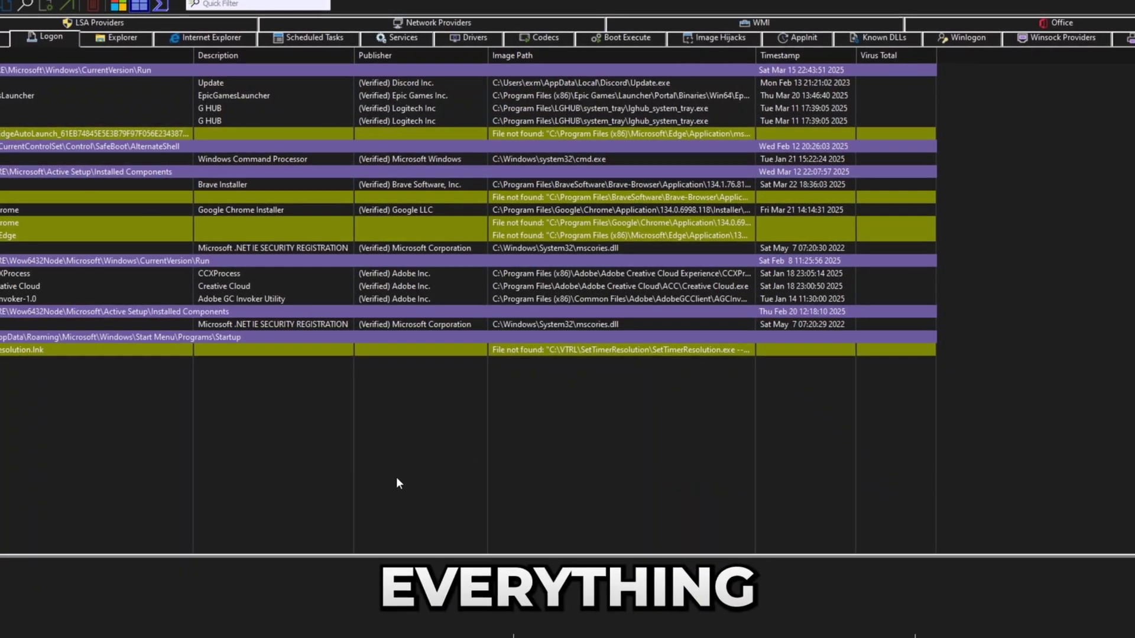
left_click(105, 109)
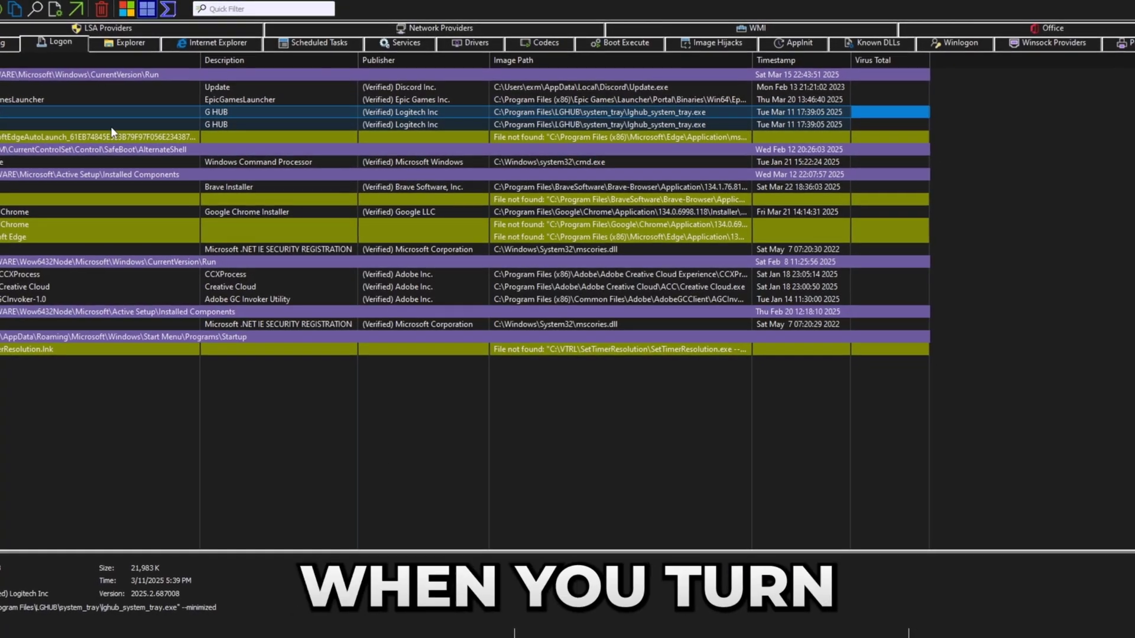
left_click(82, 87)
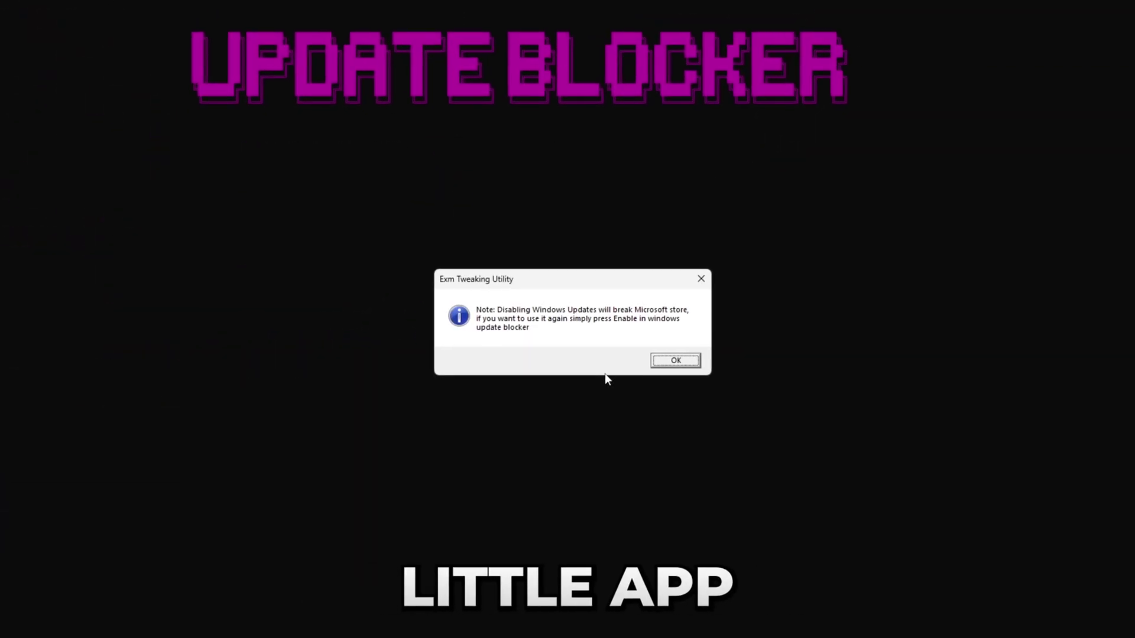
Acknowledge the Update Blocker's Microsoft Store warning and disable Smart Screen with option 11.
left_click(675, 361)
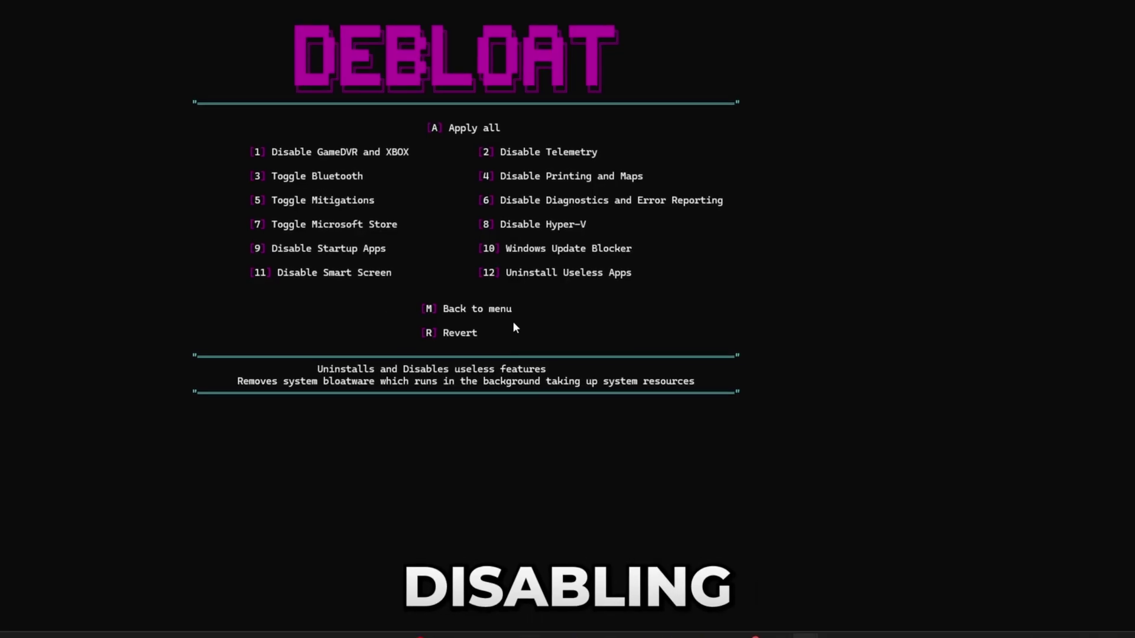
type("11")
key("Return")
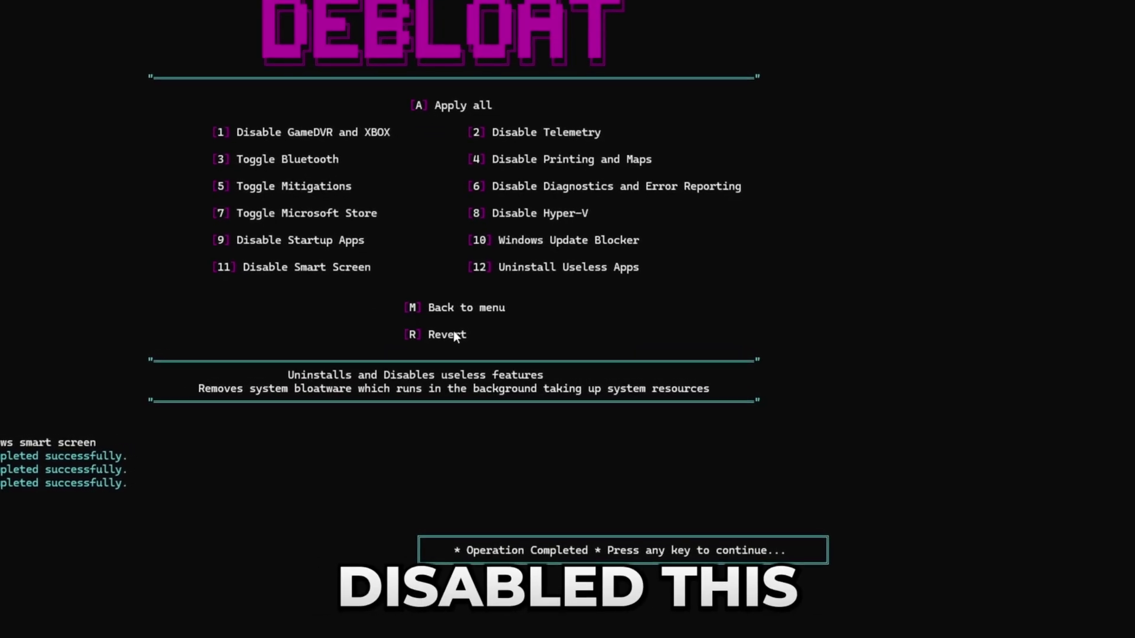
key("Return")
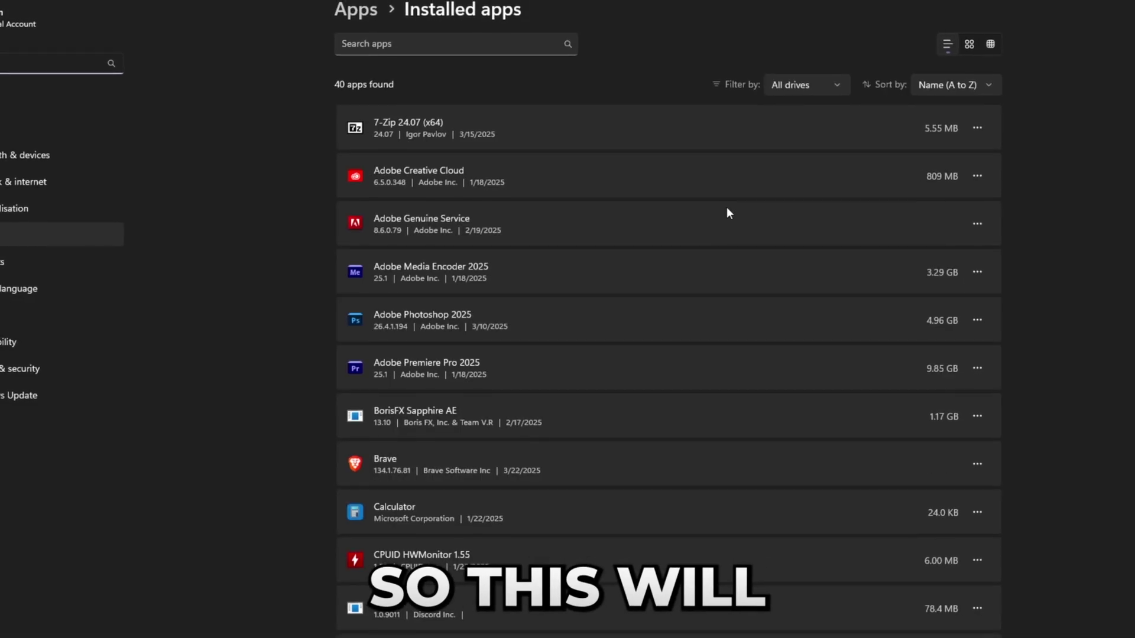
scroll(726, 208, "down", 15)
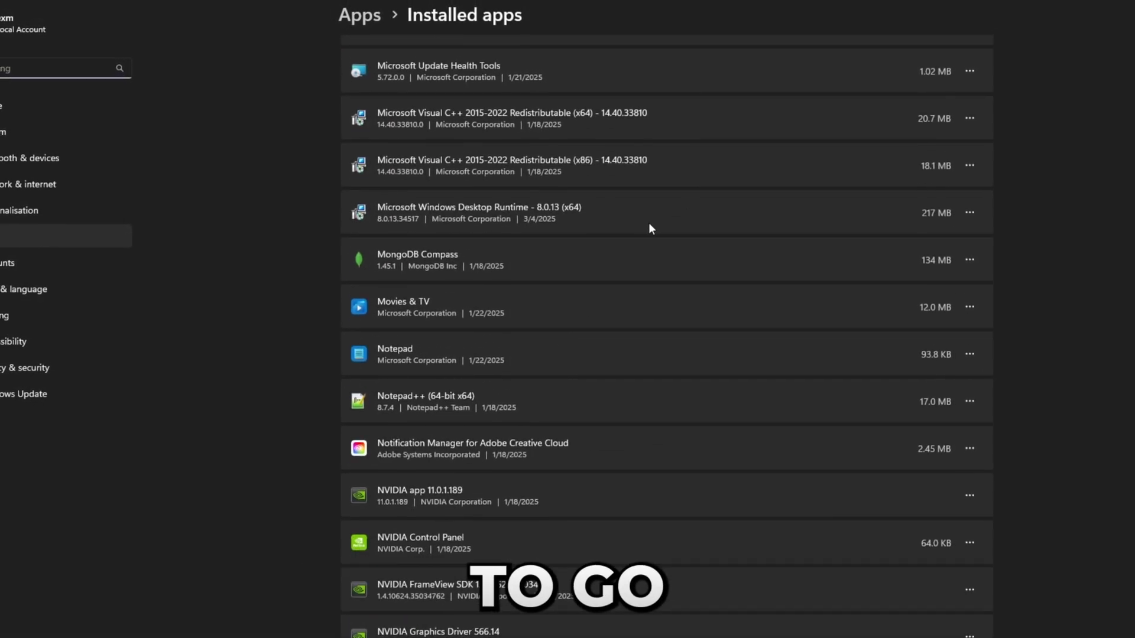
scroll(585, 319, "down", 10)
scroll(673, 480, "up", 9)
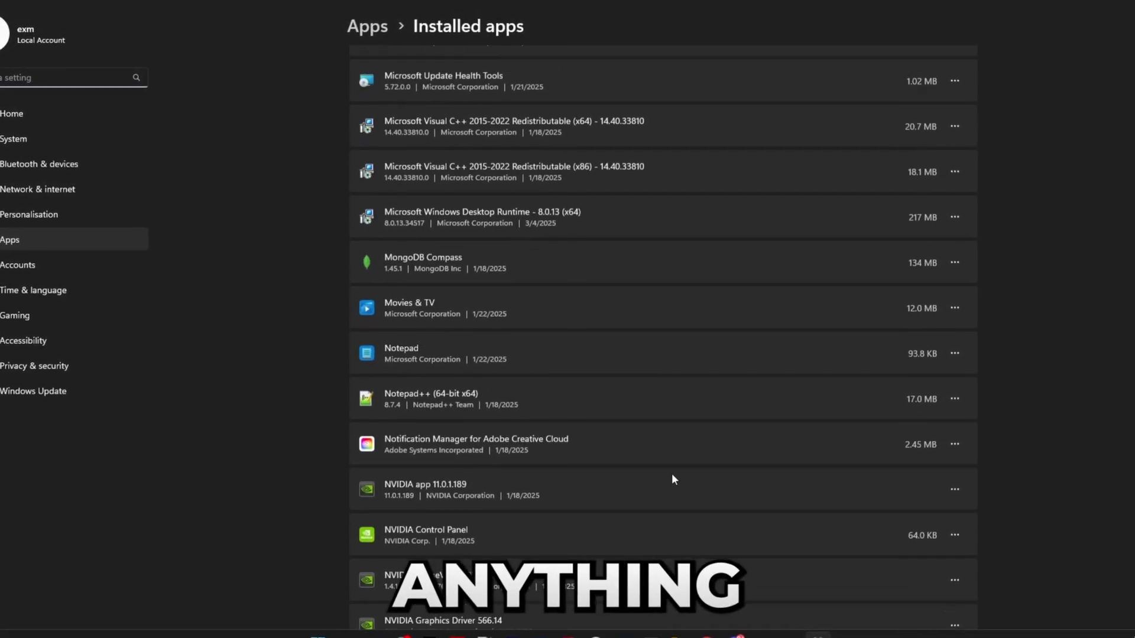
scroll(669, 472, "up", 15)
left_click(954, 184)
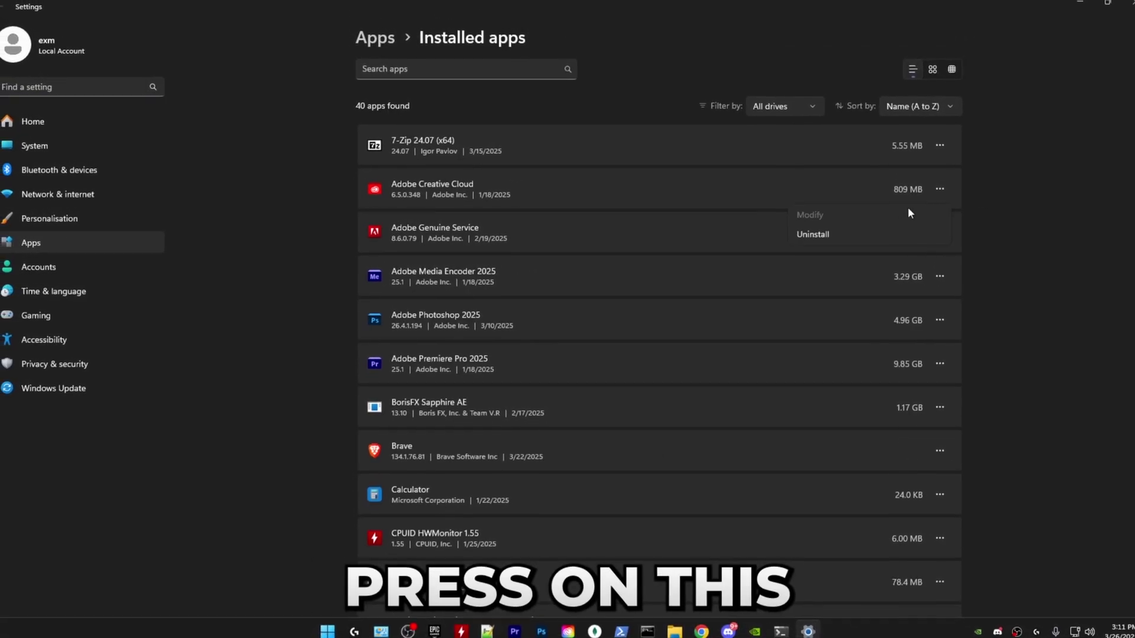
left_click(956, 385)
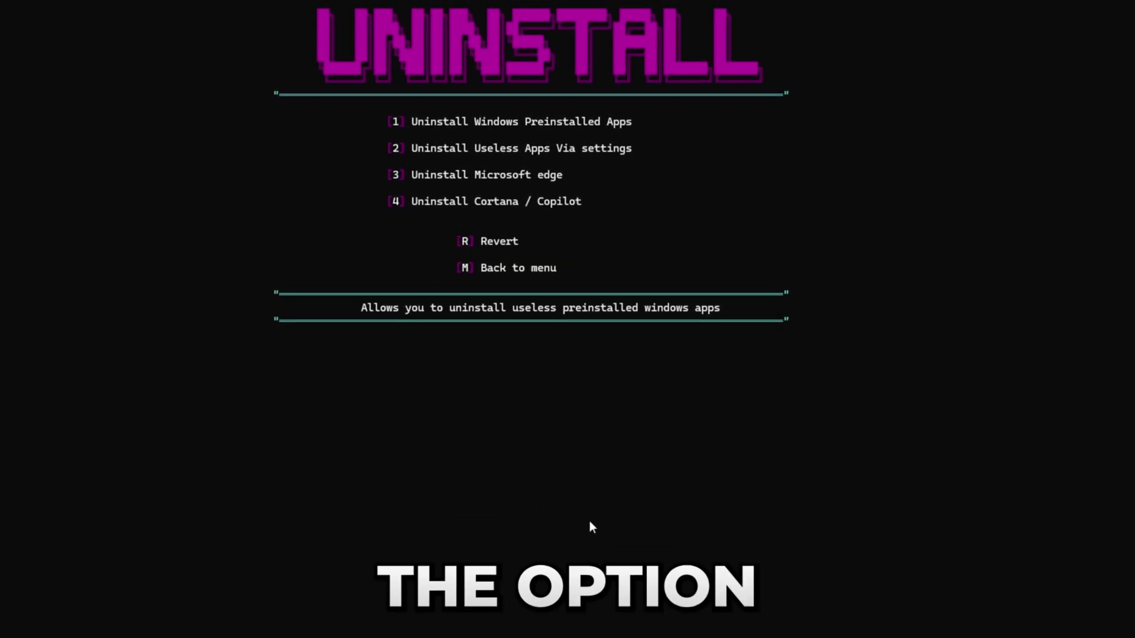
Open the Uninstall Microsoft Edge option 3 and back out without removing Edge.
key("3")
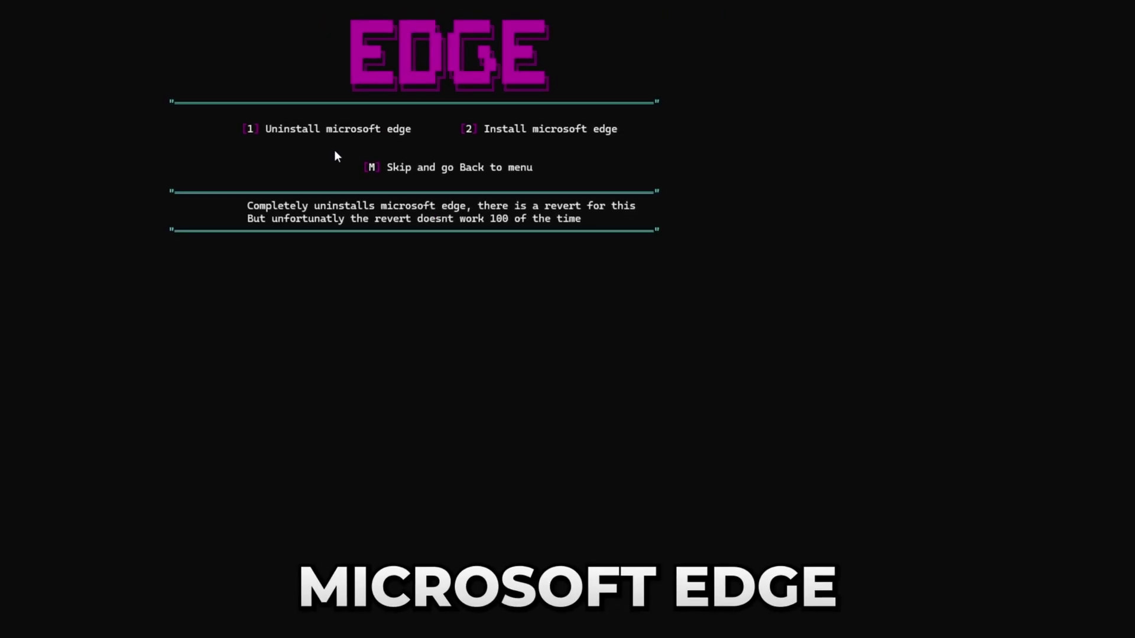
key("m")
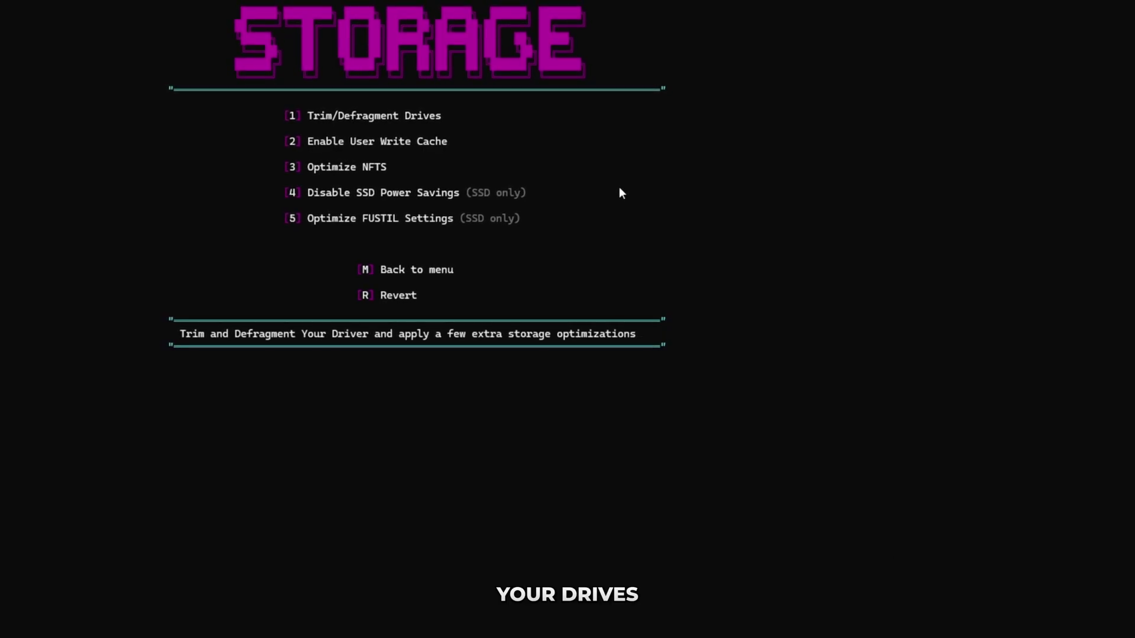
Run Storage options 1, 2 and 3: trim the boot drive, enable user write cache, apply Optimize NFTS.
type("1")
key("Return")
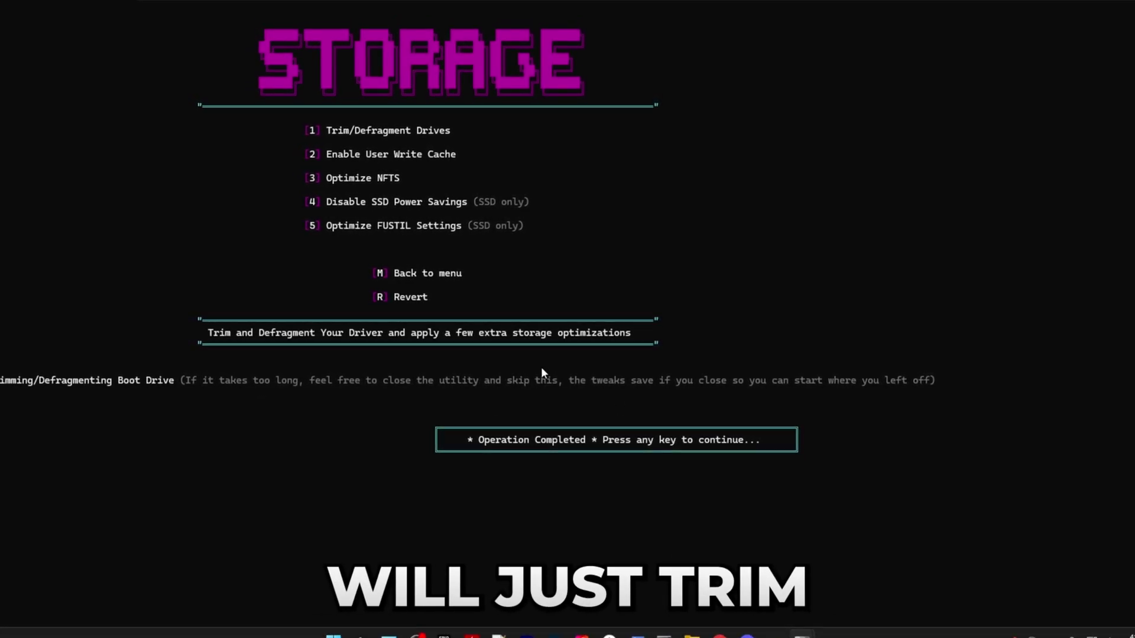
key("Return")
key("2")
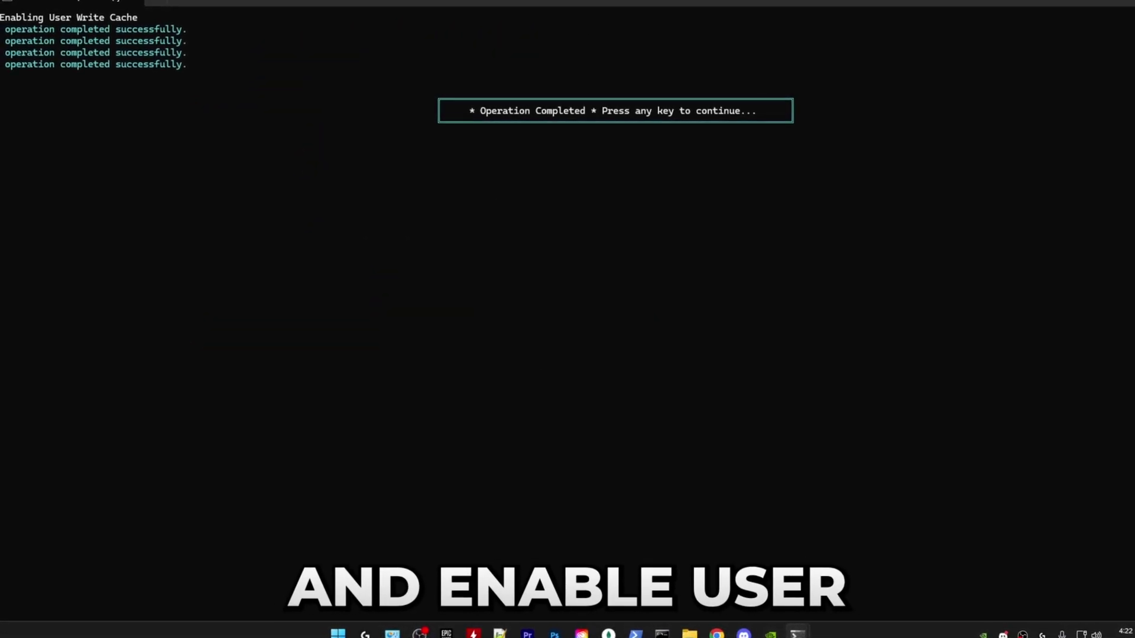
key("Return")
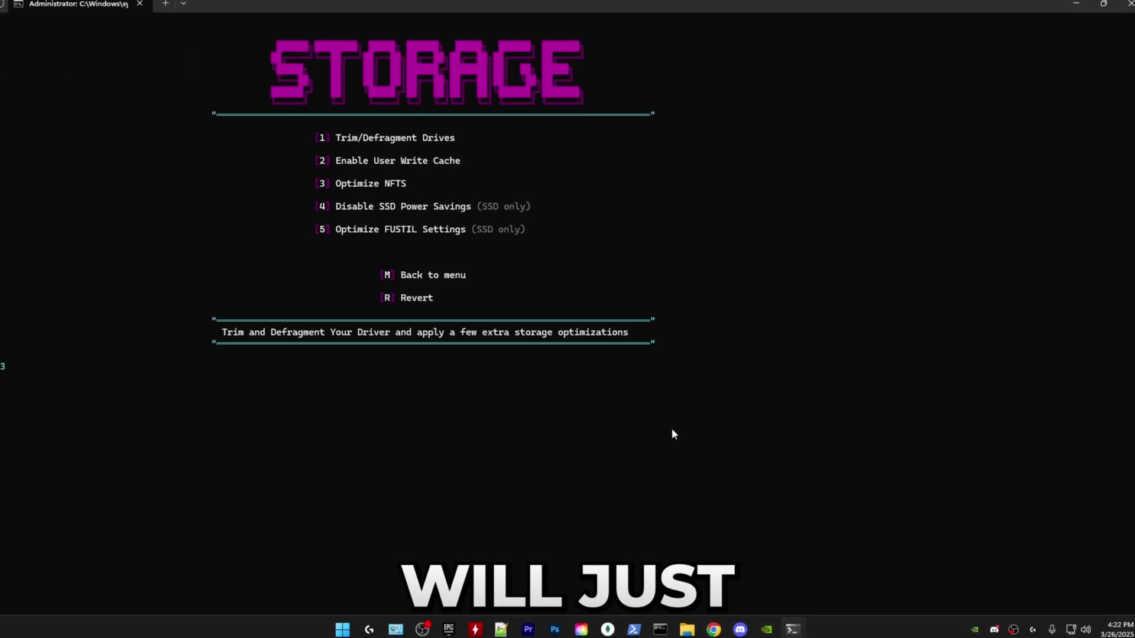
type("3")
key("Return")
key("Return")
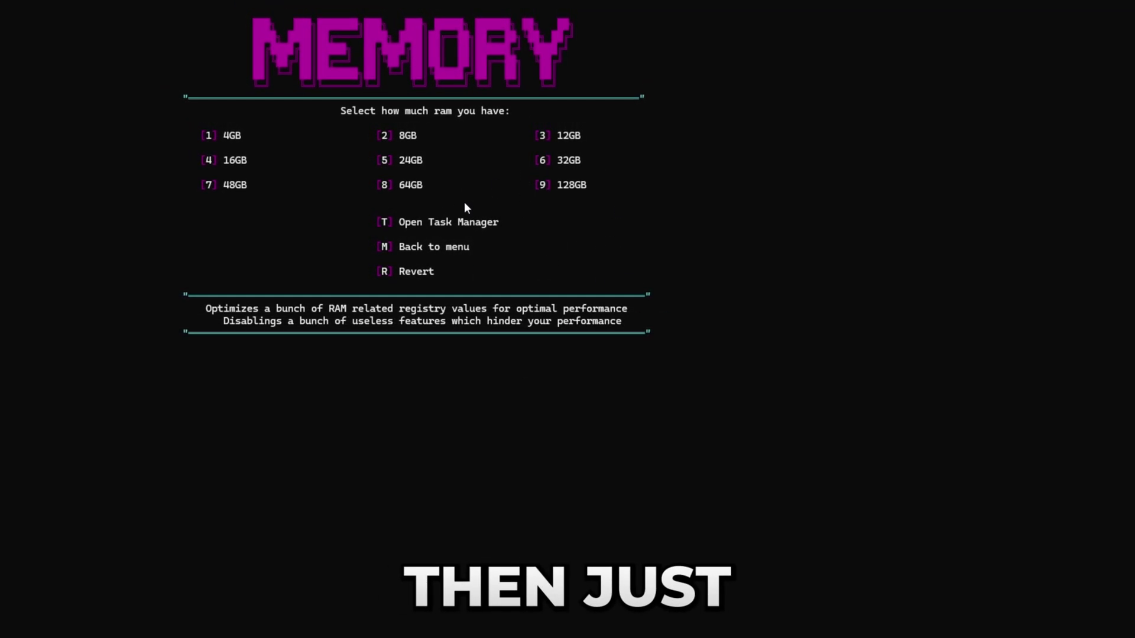
Choose option 6 on the Memory page to apply the 32GB RAM tweaks.
left_click_drag(536, 186, 592, 185)
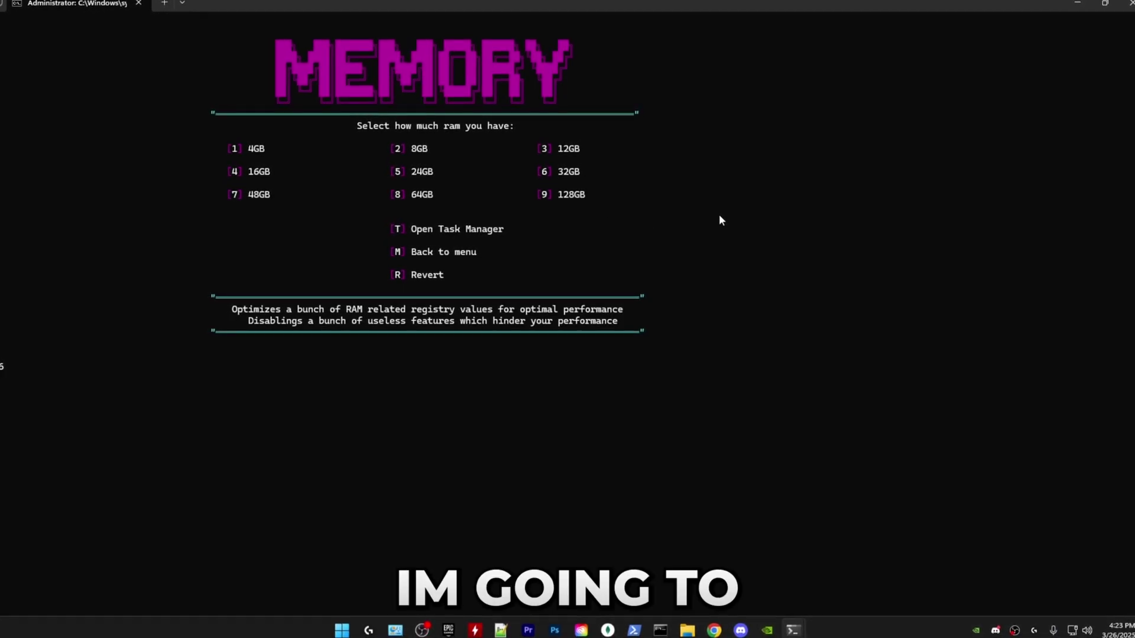
type("6")
key("Return")
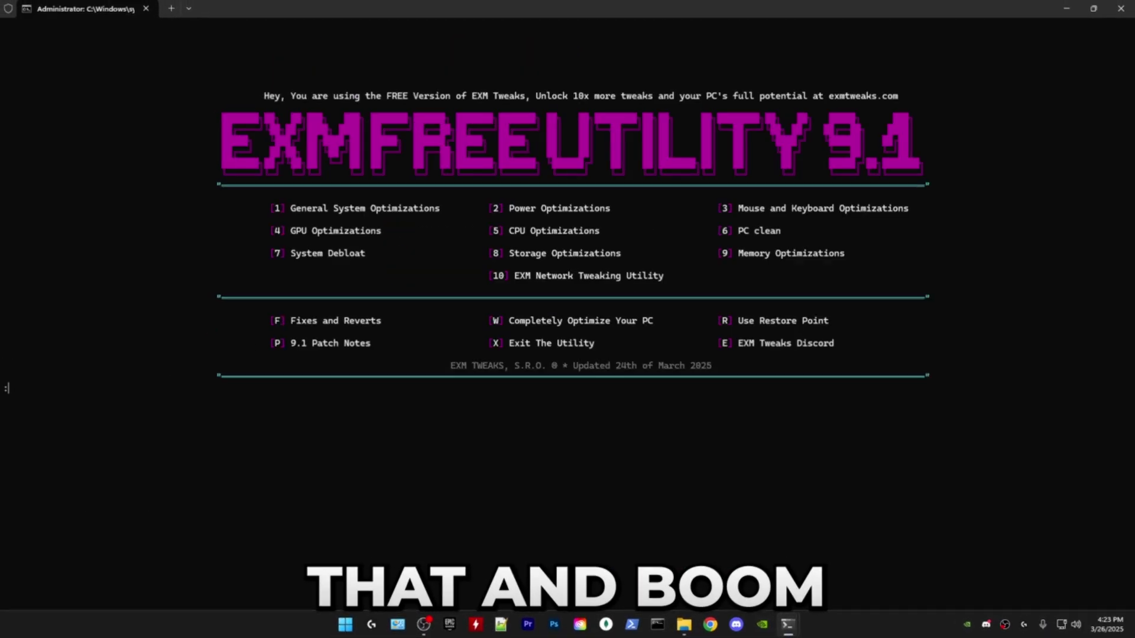